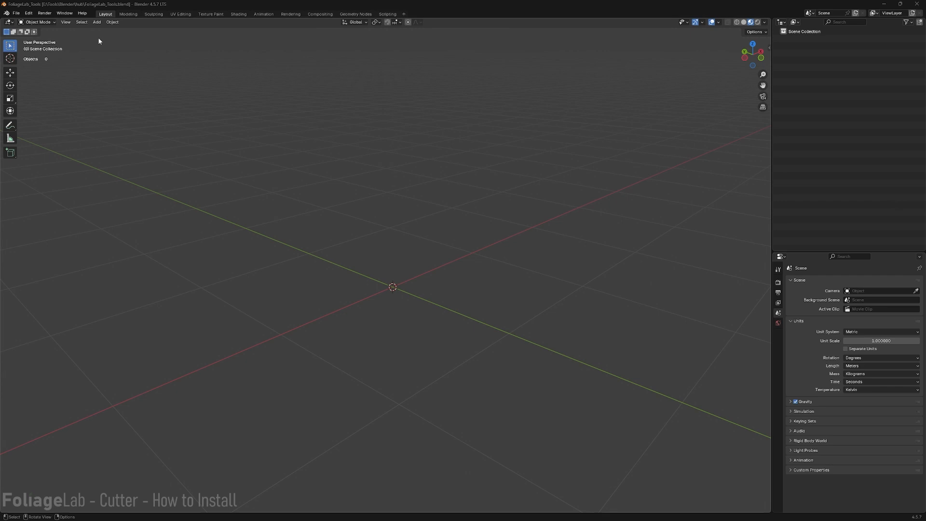
Open the add-on section of the preferences.
left_click(29, 13)
left_click(43, 99)
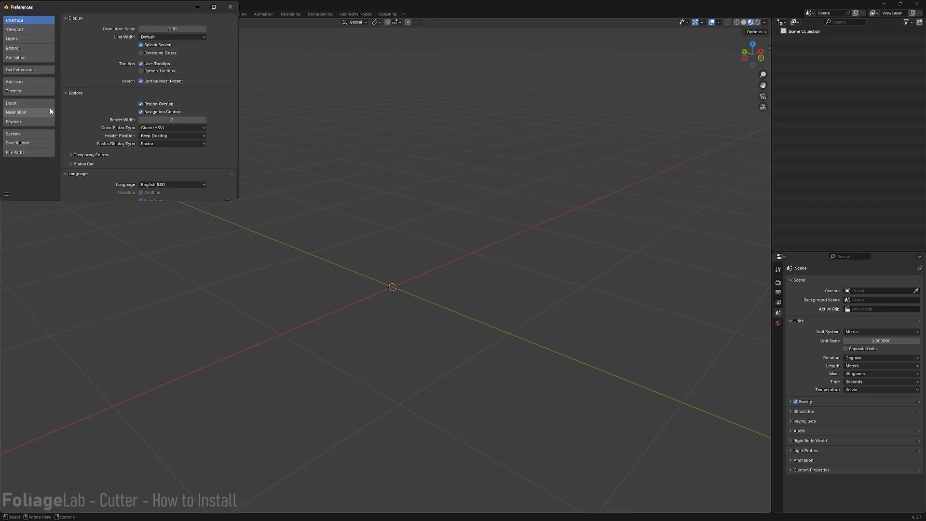
left_click(13, 83)
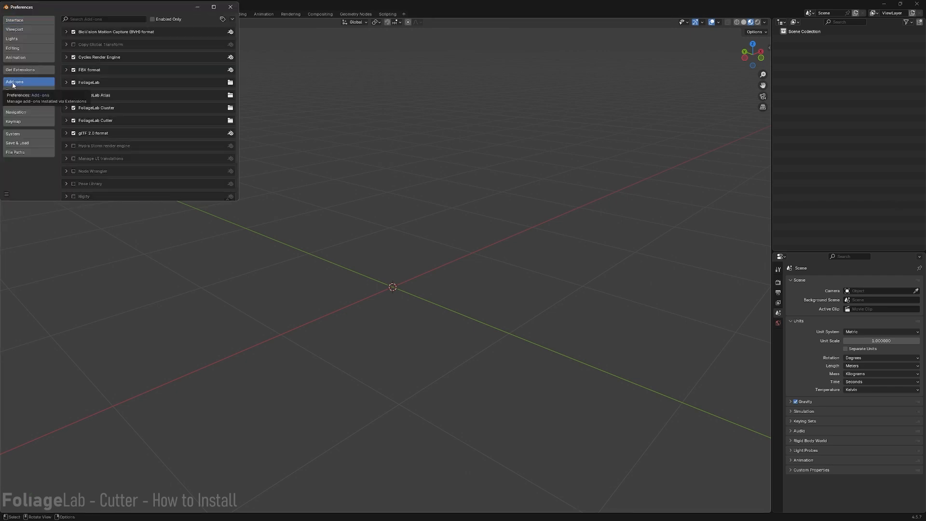
left_click(232, 20)
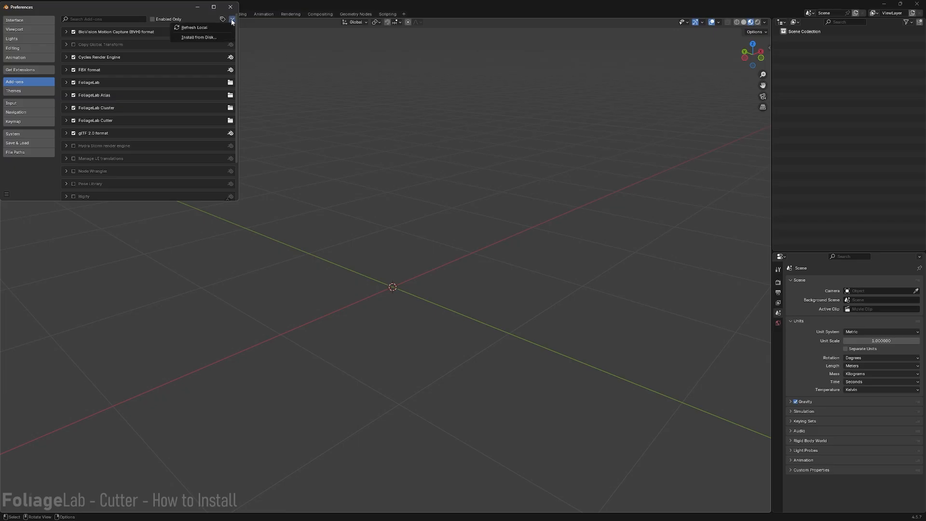
left_click(202, 37)
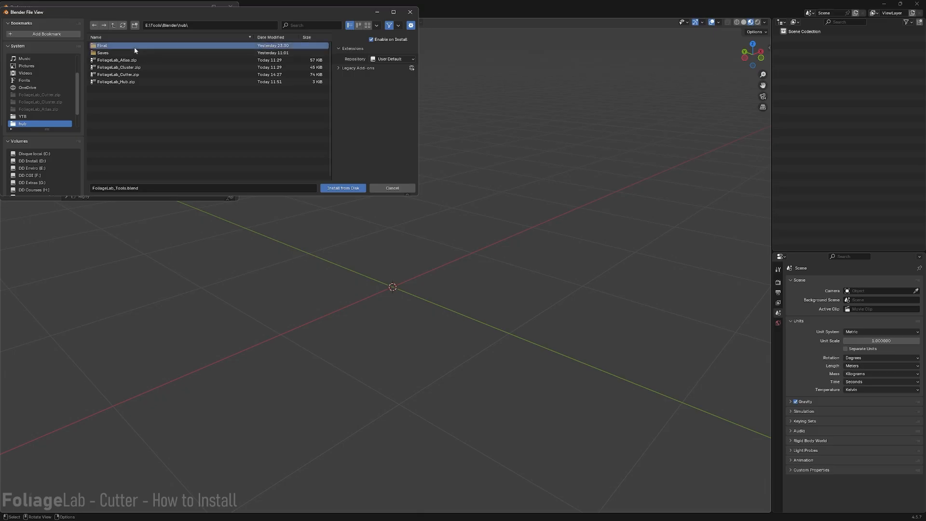
left_click(134, 47)
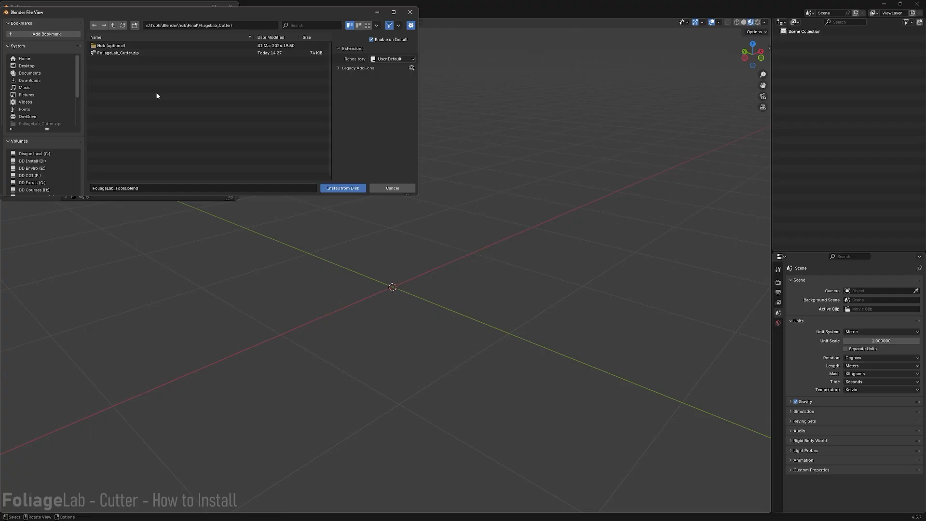
left_click(116, 46)
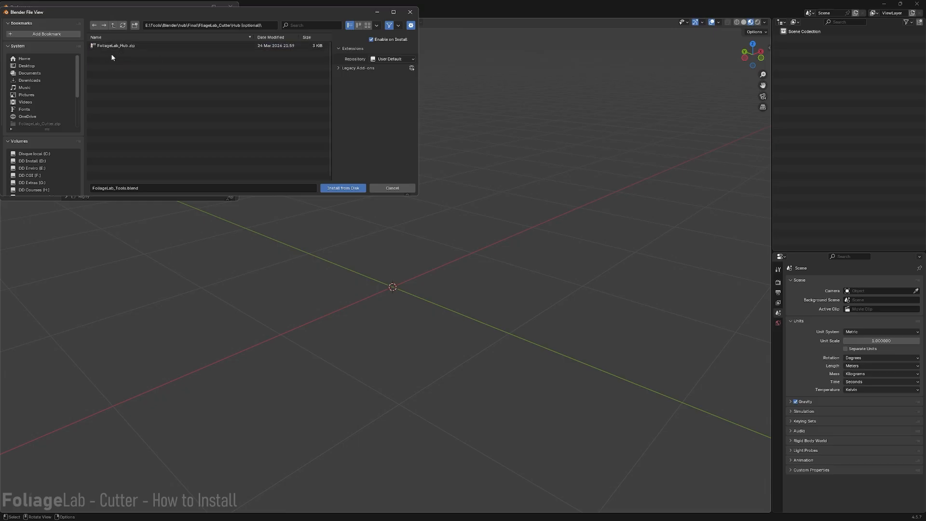
left_click(113, 25)
left_click(129, 53)
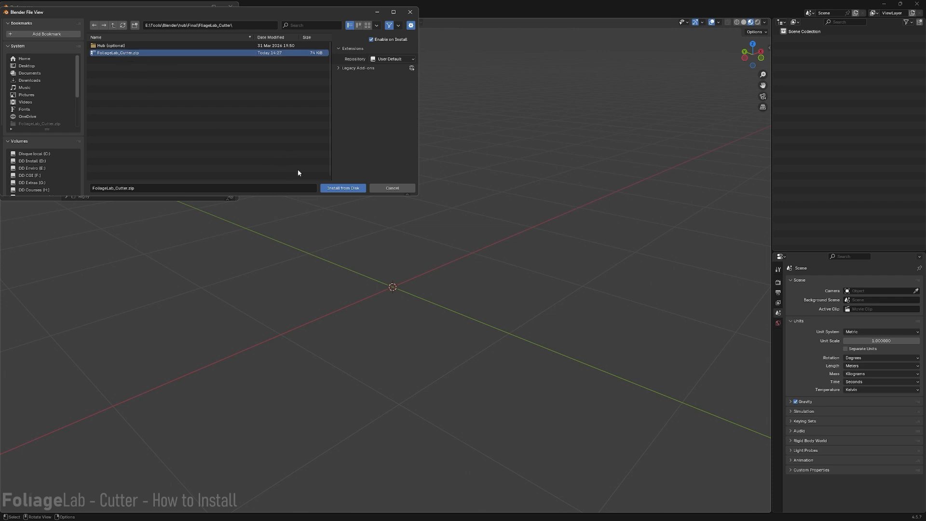
left_click(391, 188)
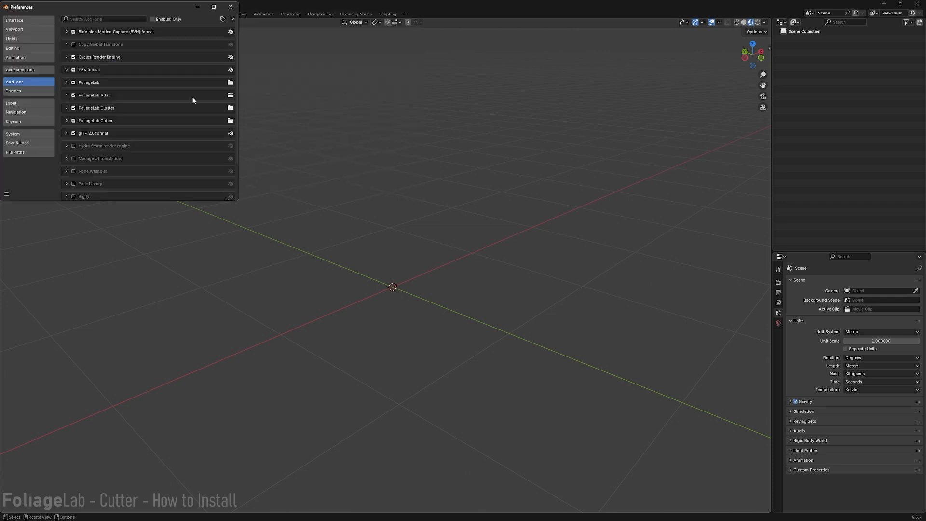
Filter the add-ons by "foliagelab-cutter", switch FoliageLab Cutter off and back on, and close the preferences.
left_click(109, 22)
type("fo")
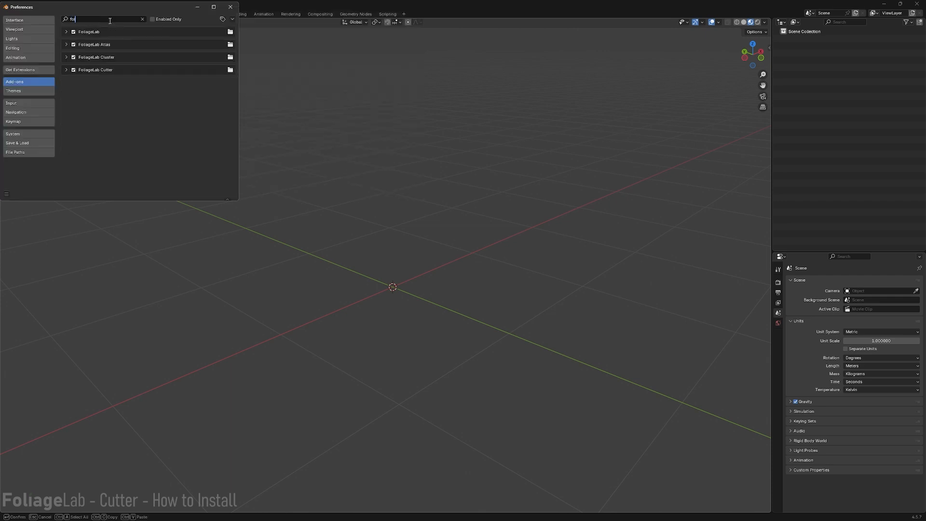
type("liagelab cutter")
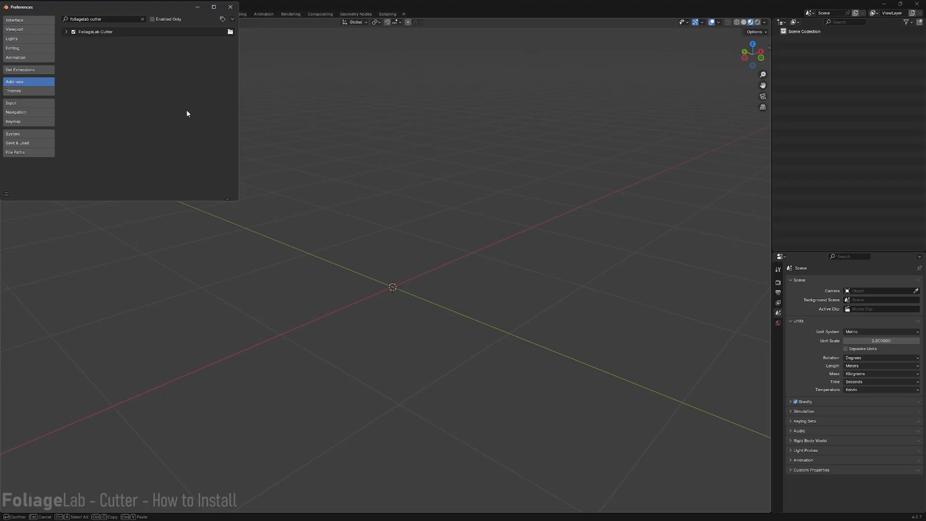
left_click(74, 33)
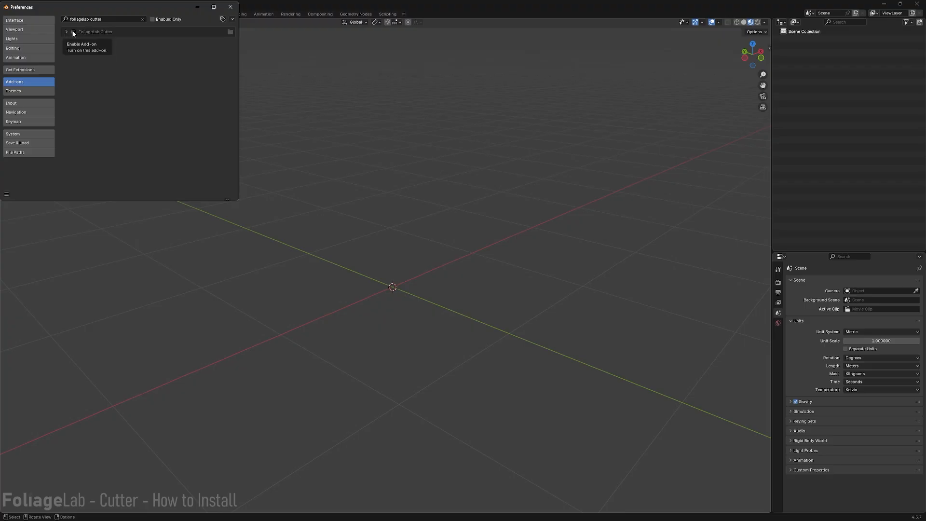
left_click(74, 32)
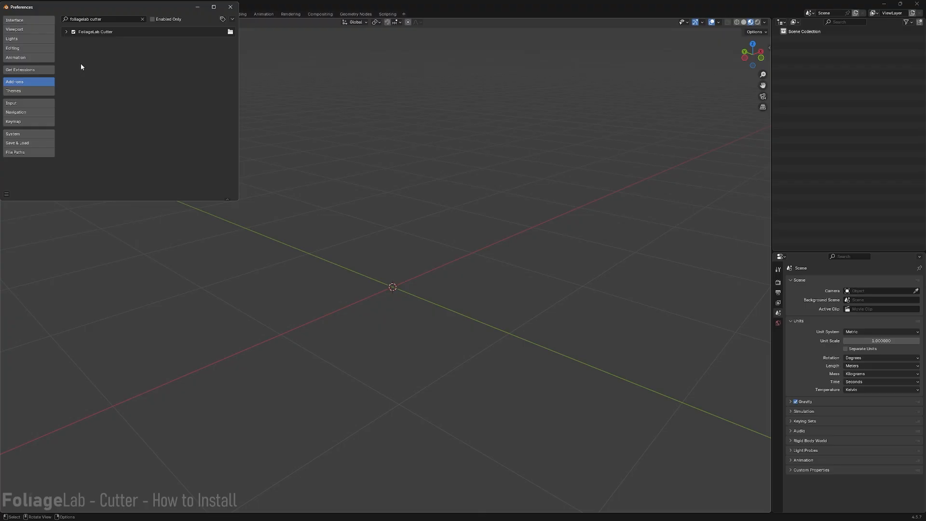
left_click(231, 7)
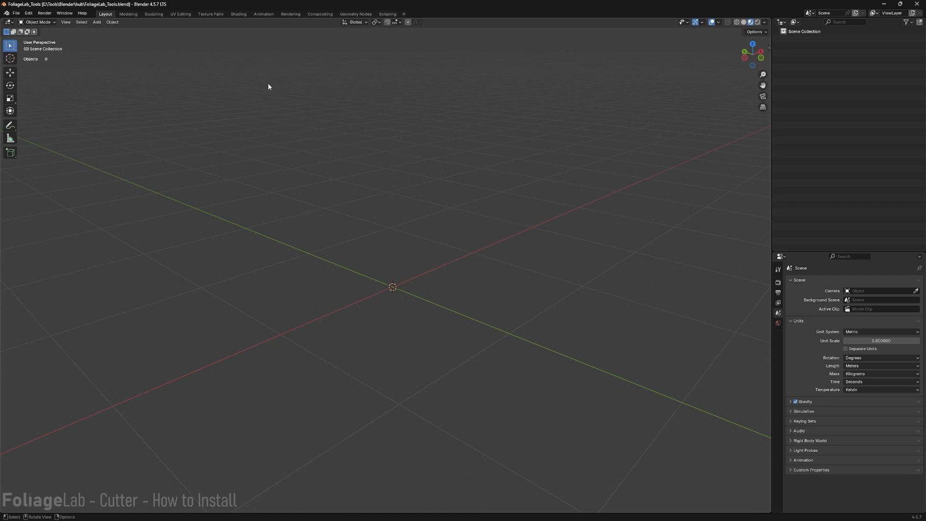
Show the FoliageLab tools in the 3D viewport's sidebar and open the list of Blender images for the source.
key("n")
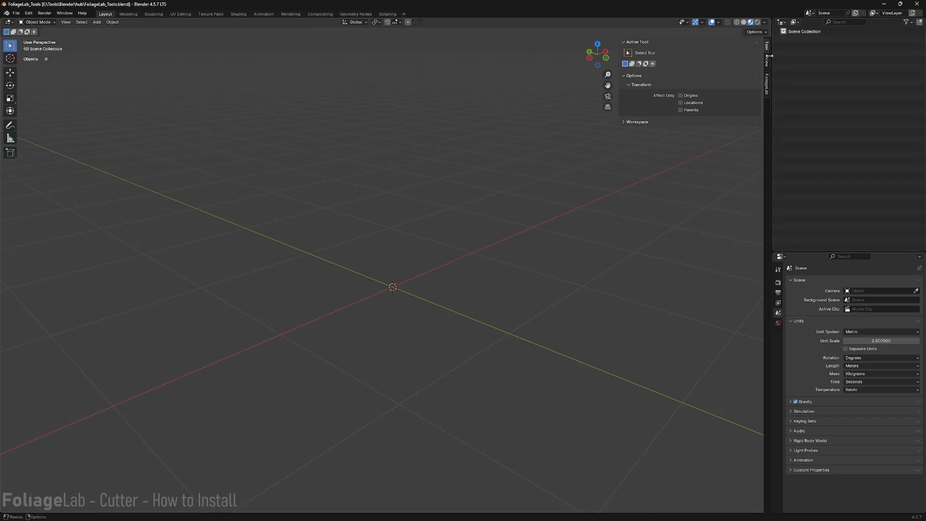
left_click(766, 88)
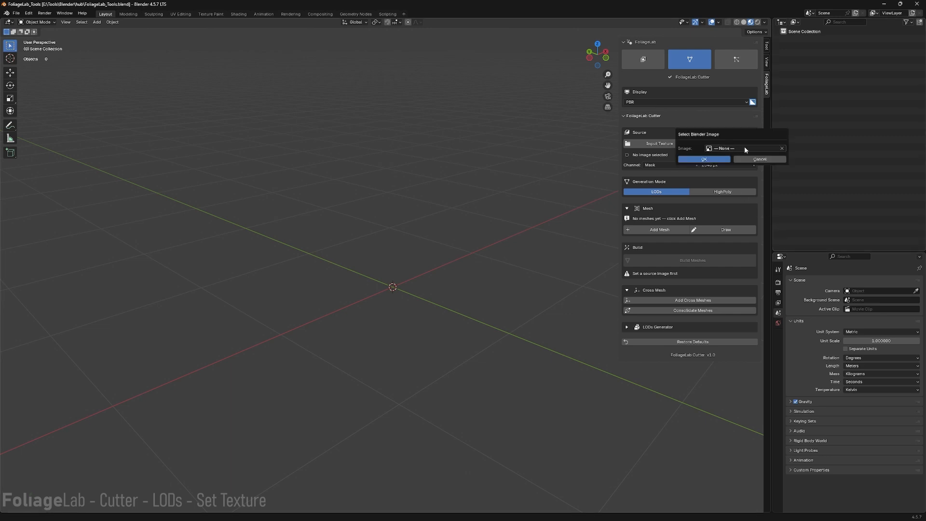
left_click(748, 148)
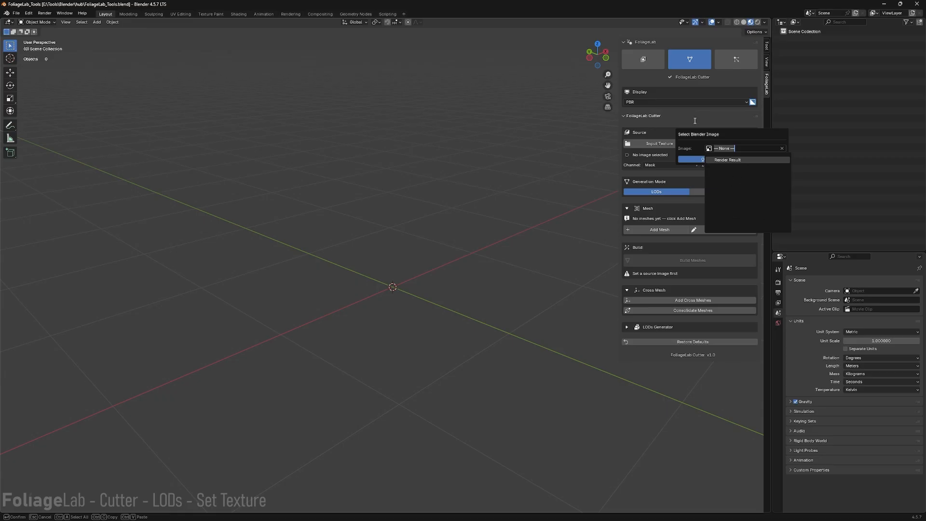
Load BeechAtlas_BaseColor.tga from E:\Tools\Blender\Com\Videos\1.Atlas\Textures\Bake\ as the Cutter's input texture.
left_click(659, 143)
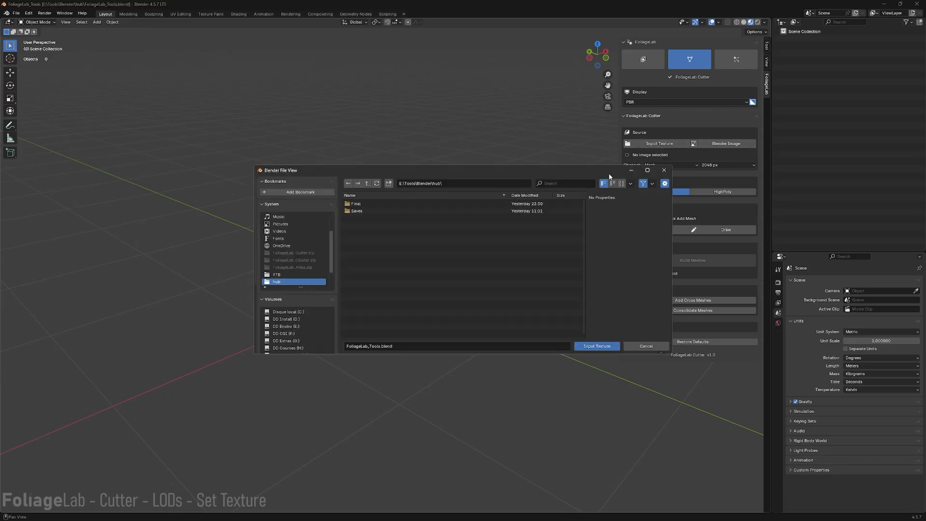
left_click(477, 181)
type("E:\\Tools\\Blender\\Com\\Videos\\1.Atlas\\Textures\\Bake\\")
key("Return")
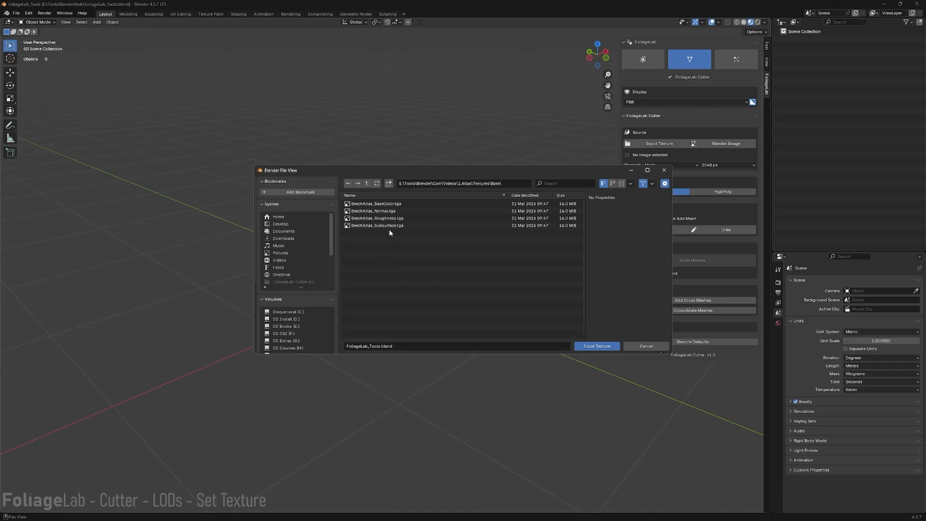
left_click(394, 204)
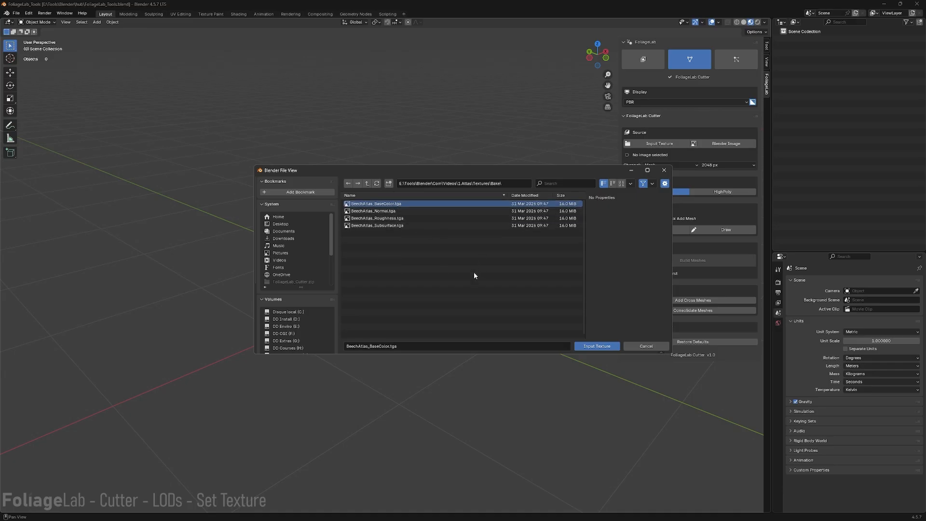
left_click(597, 347)
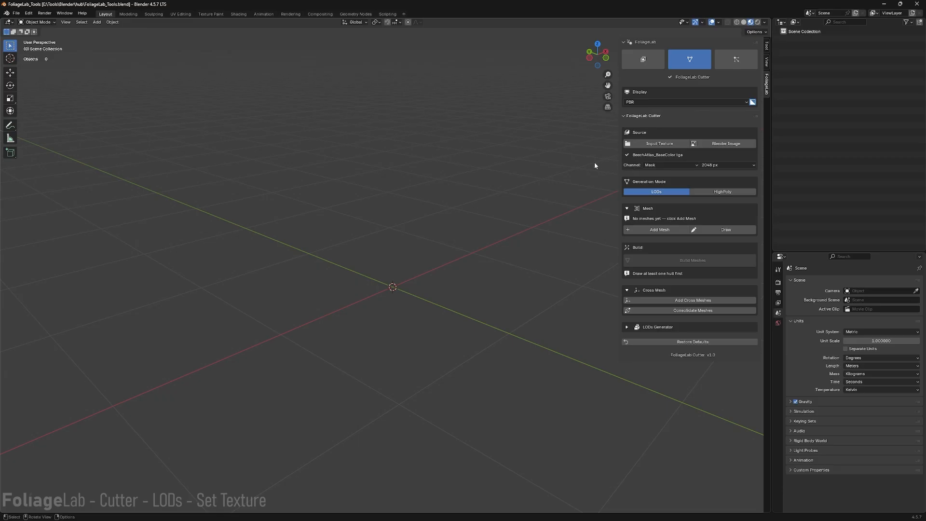
Set the source texture's channel to Alpha.
left_click(682, 164)
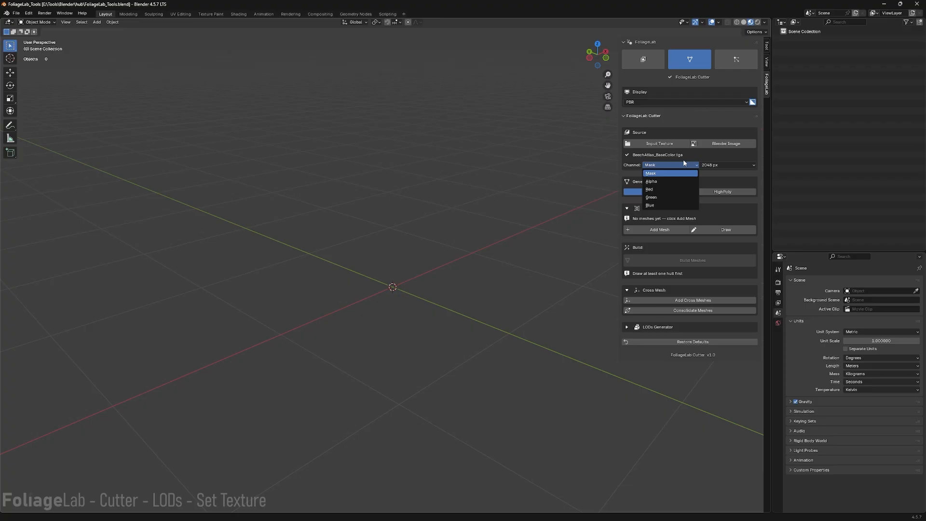
left_click(680, 165)
left_click(675, 165)
left_click(683, 156)
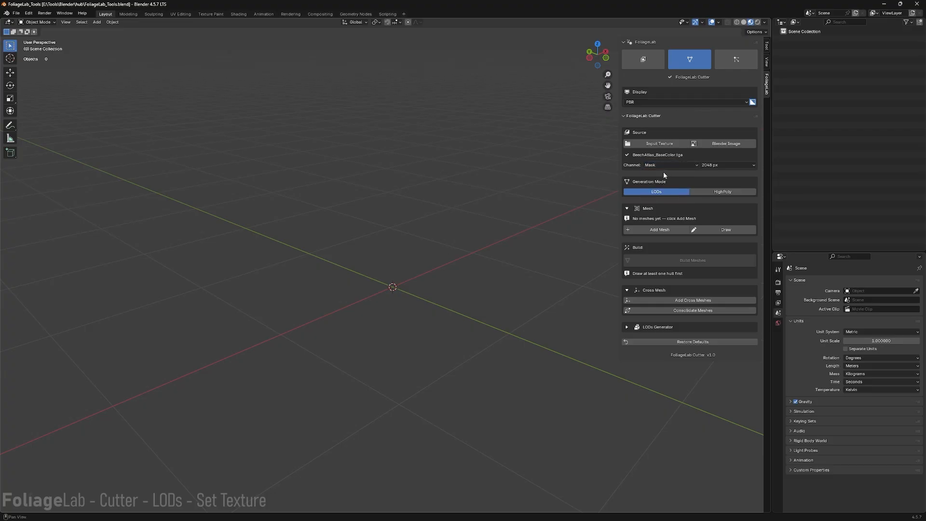
left_click(657, 166)
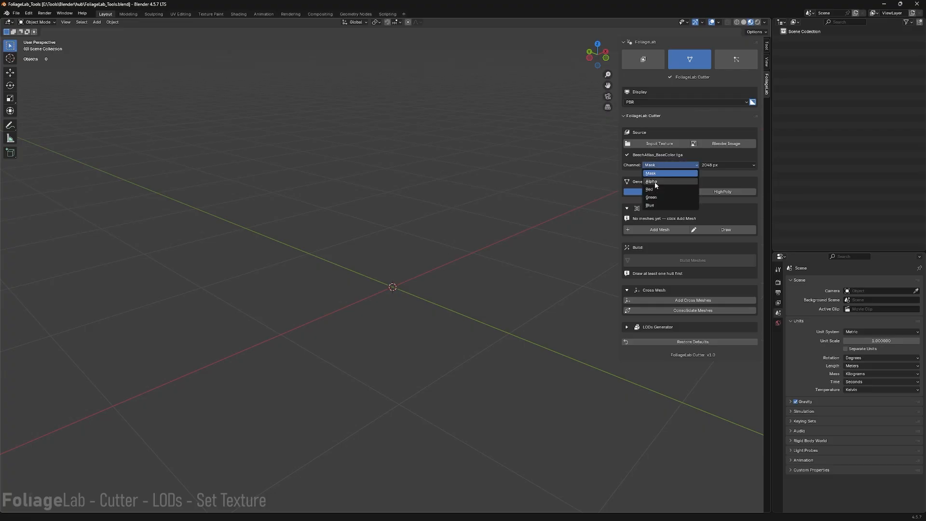
key("Return")
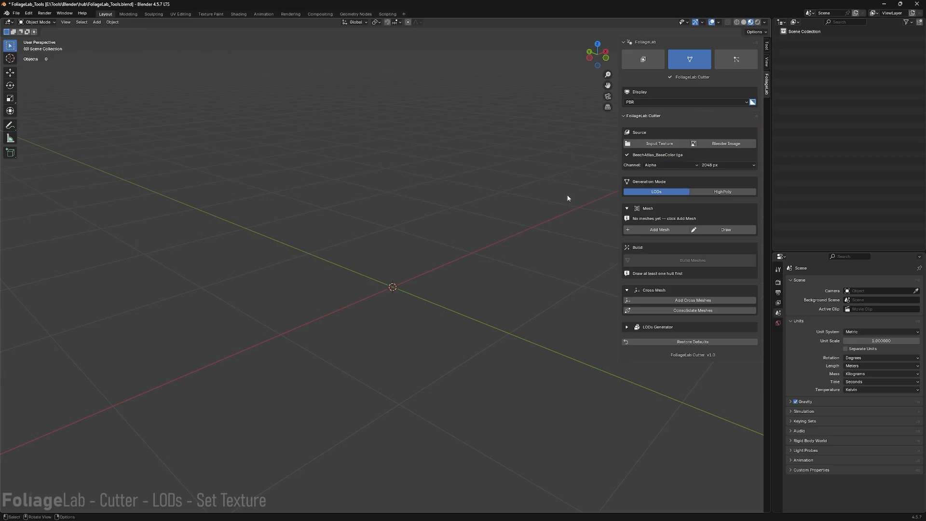
left_click(730, 165)
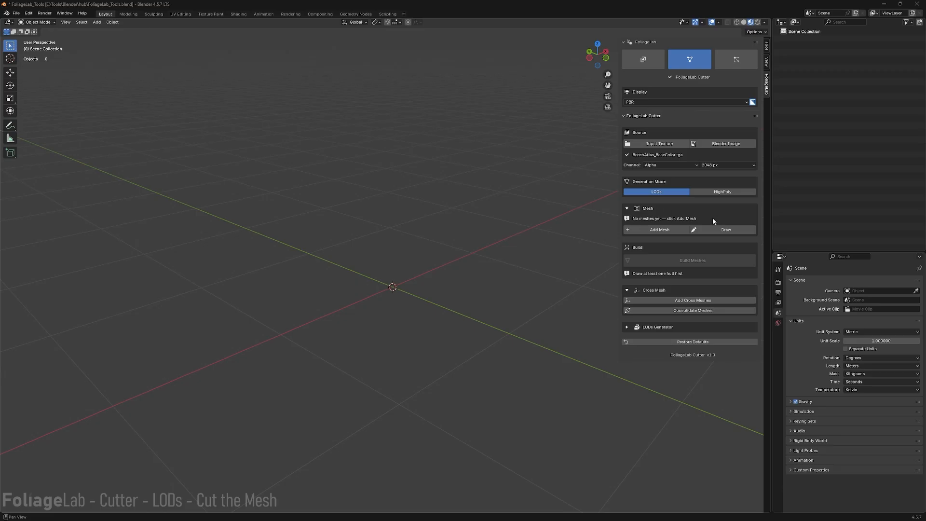
Add a mesh entry in LODs mode and rename it Bb1.
left_click(668, 231)
double_click(650, 219)
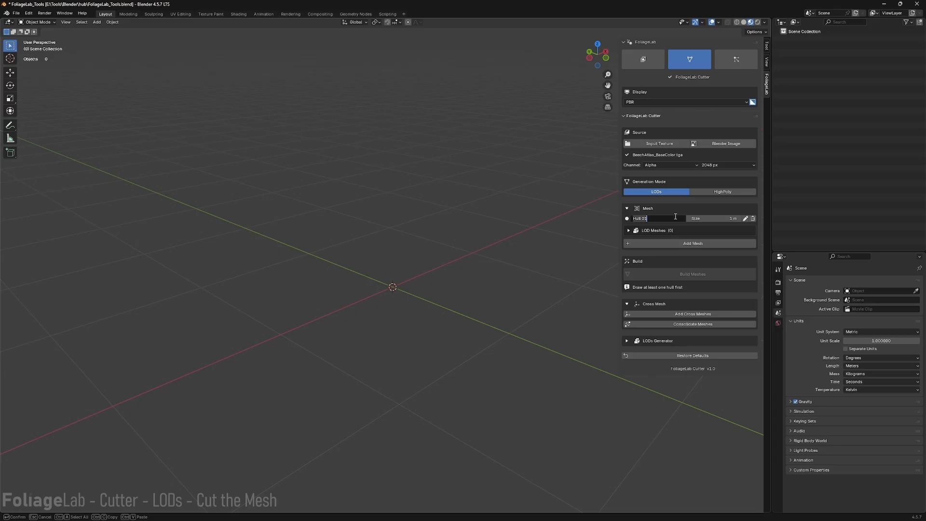
type("Bb1")
key("Return")
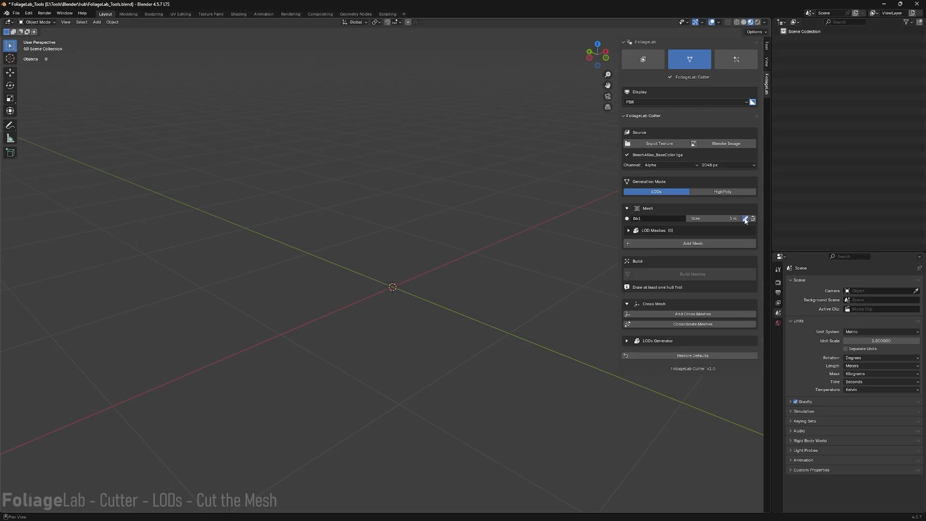
Open mesh Bb1's hull for editing and widen the image editor around the atlas's lower-left branch.
left_click(746, 219)
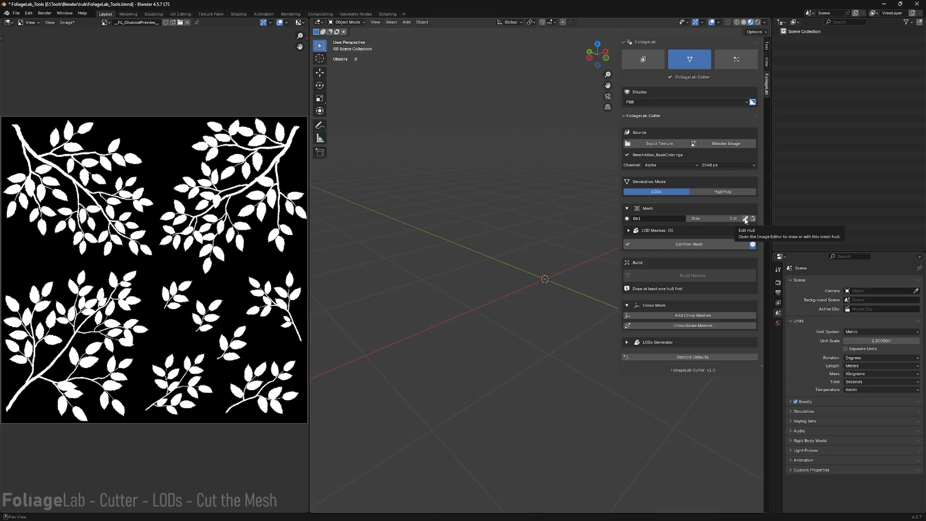
left_click_drag(309, 108, 384, 108)
scroll(202, 270, "up", 3)
middle_click_drag(51, 351, 222, 213)
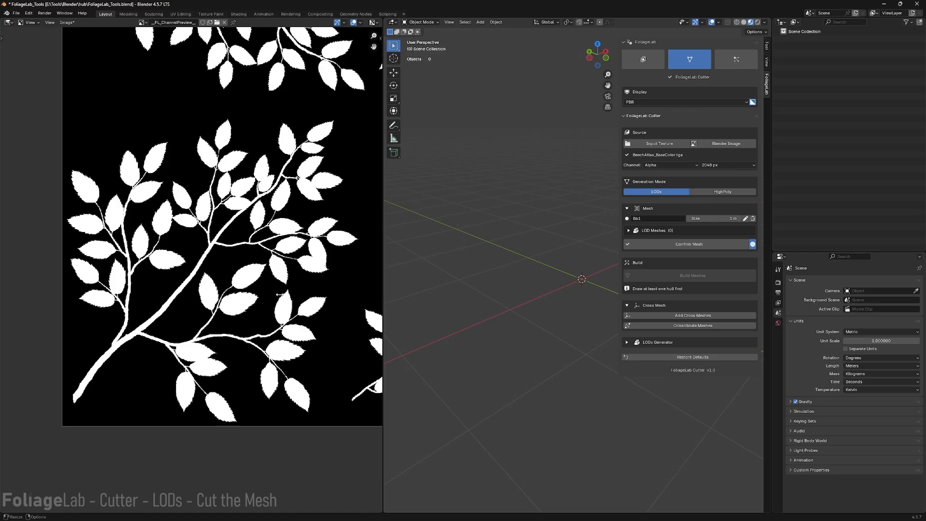
mouse_move(280, 295)
middle_mouse_down()
mouse_move(293, 290)
mouse_move(278, 296)
middle_mouse_up()
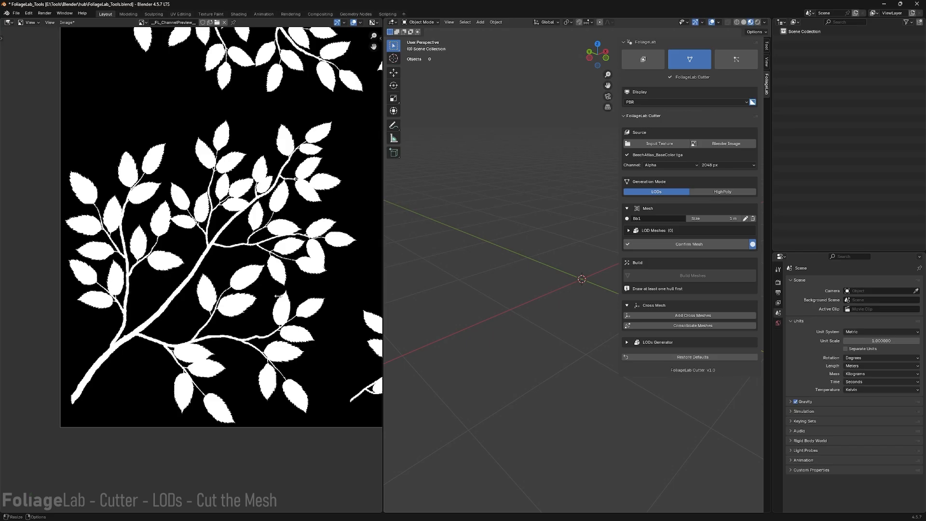
middle_click_drag(277, 296, 281, 290)
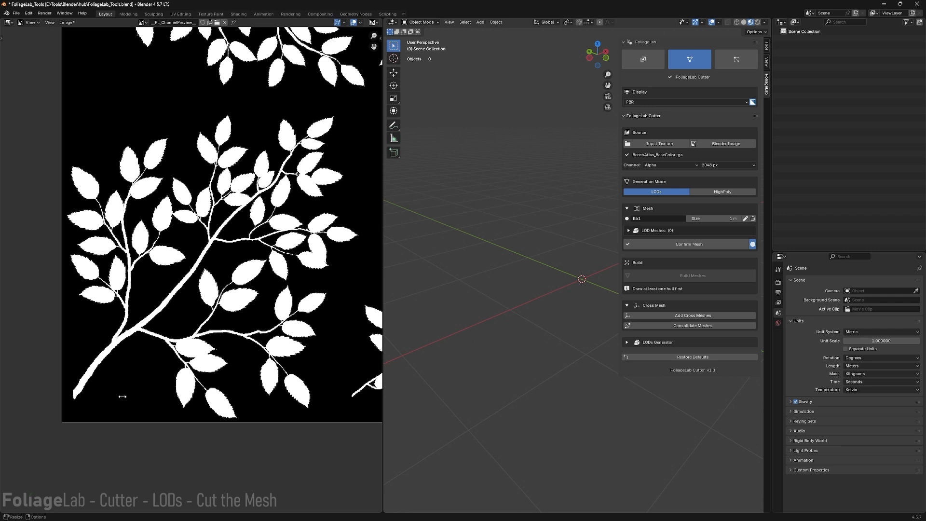
Draw a closed seven-point hull around the atlas's lower-left branch, starting and ending at the base of its stem.
left_click(71, 401)
left_click(235, 419)
left_click(310, 411)
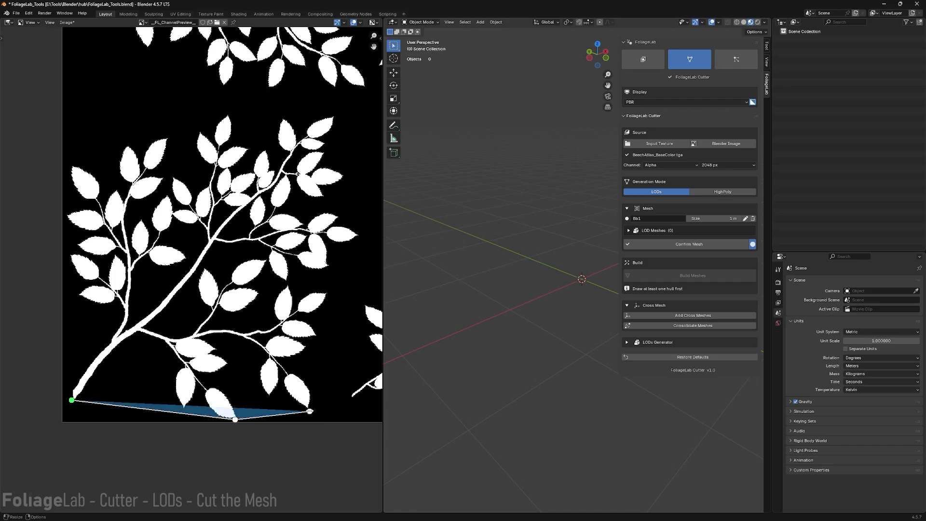
left_click(361, 235)
middle_click_drag(361, 235, 347, 298)
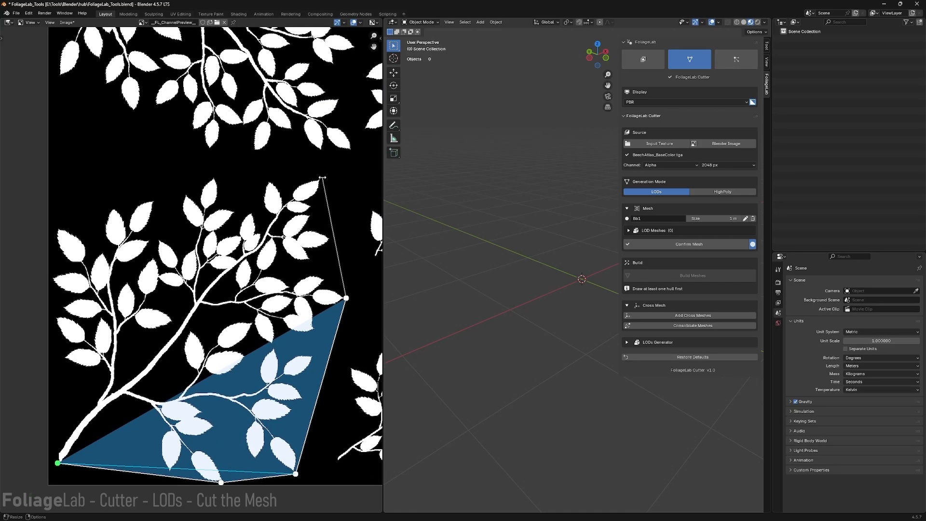
left_click(322, 178)
left_click(213, 175)
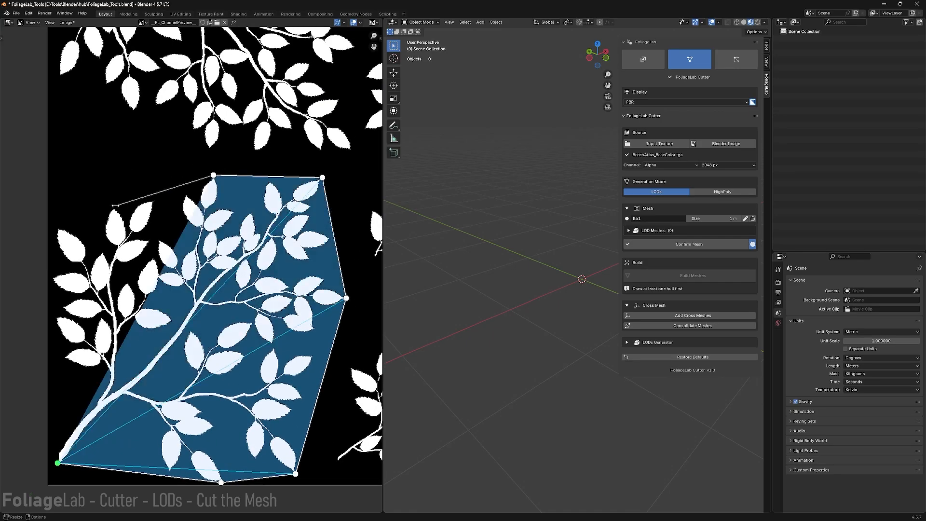
left_click(50, 226)
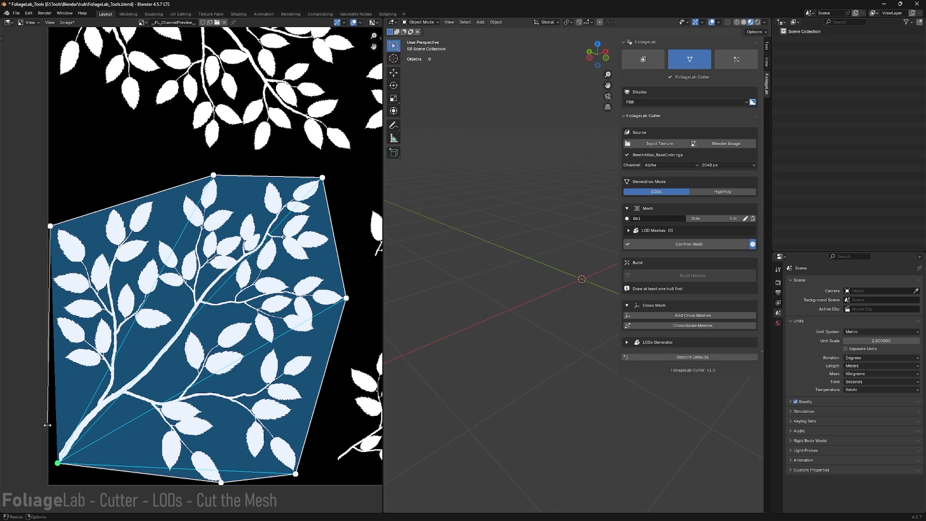
middle_click_drag(68, 316, 98, 293)
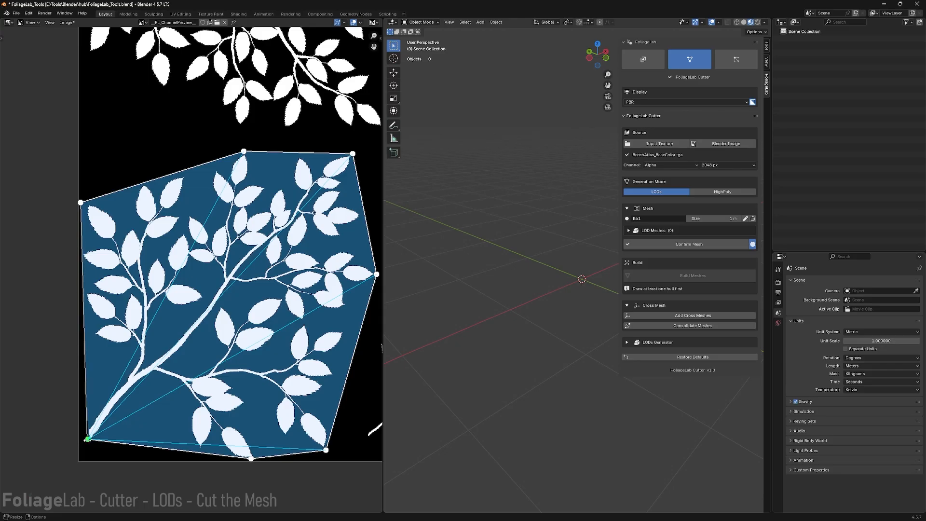
left_click(87, 439)
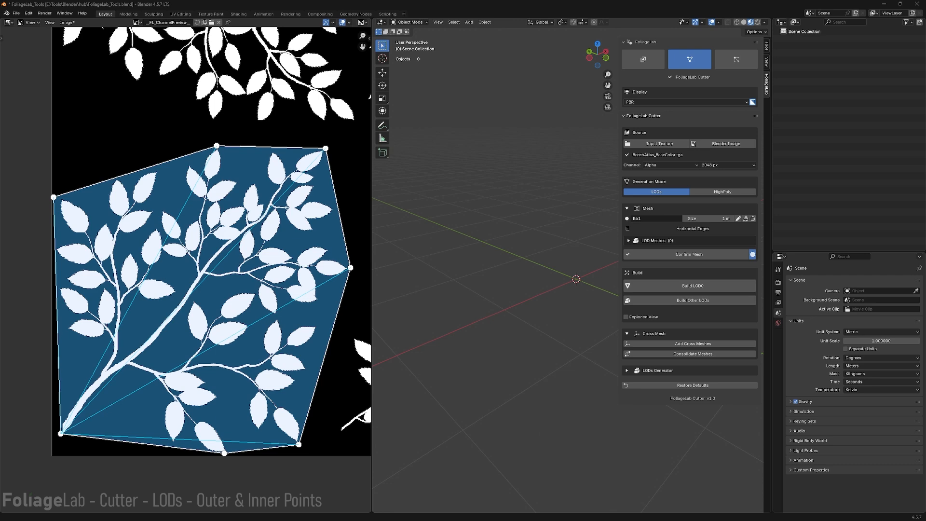
Try inserting an outer point on the hull's lower-right edge, shifting it slightly and removing it again.
middle_click_drag(329, 295, 315, 284)
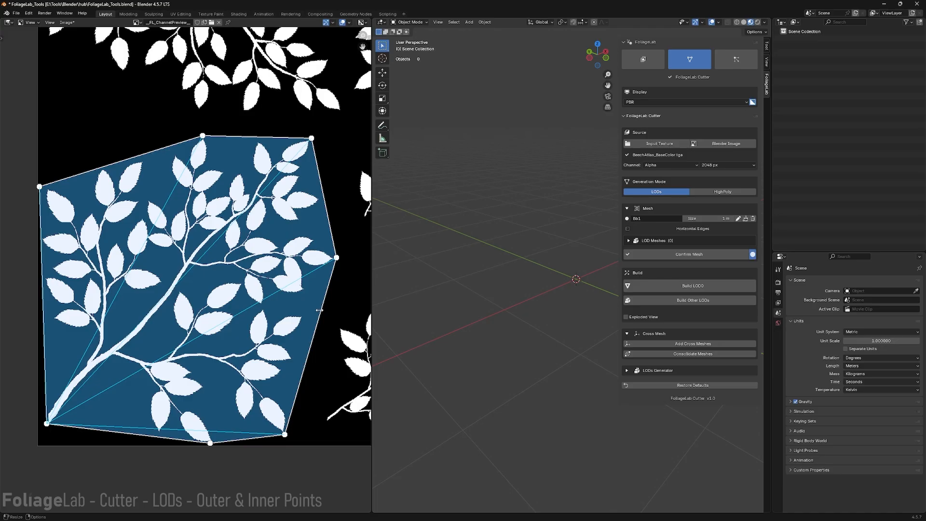
left_click(314, 334)
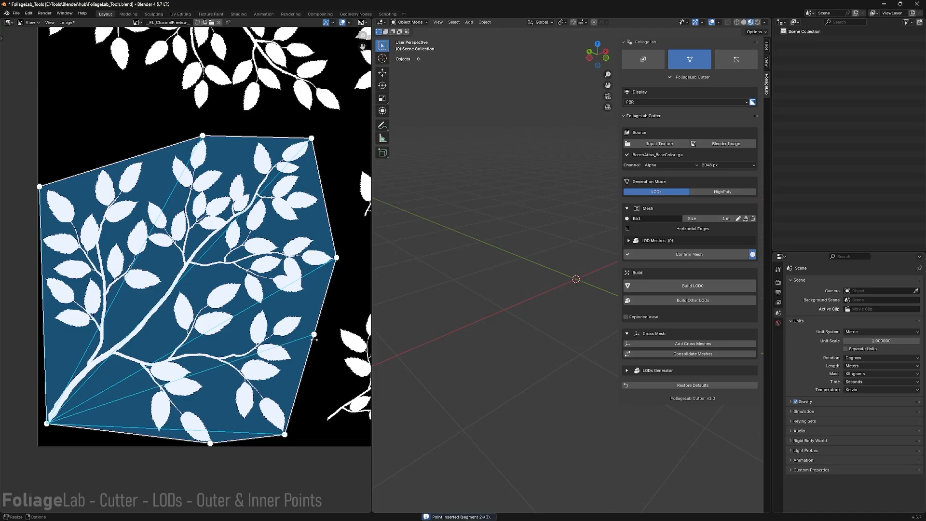
left_click_drag(333, 337, 314, 328)
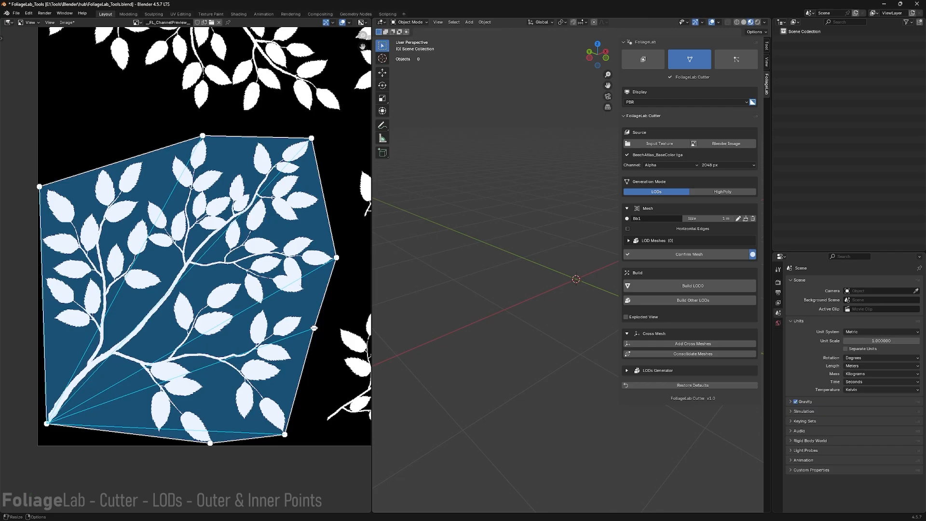
right_click(314, 328)
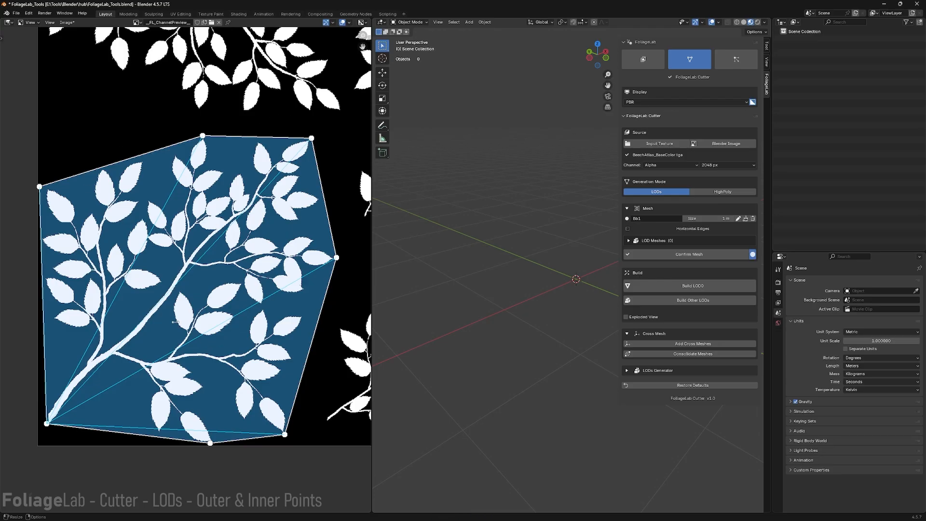
Add three inner points along the main stem: at the lower fork, at the middle fork and near the upper tip.
left_click(157, 306)
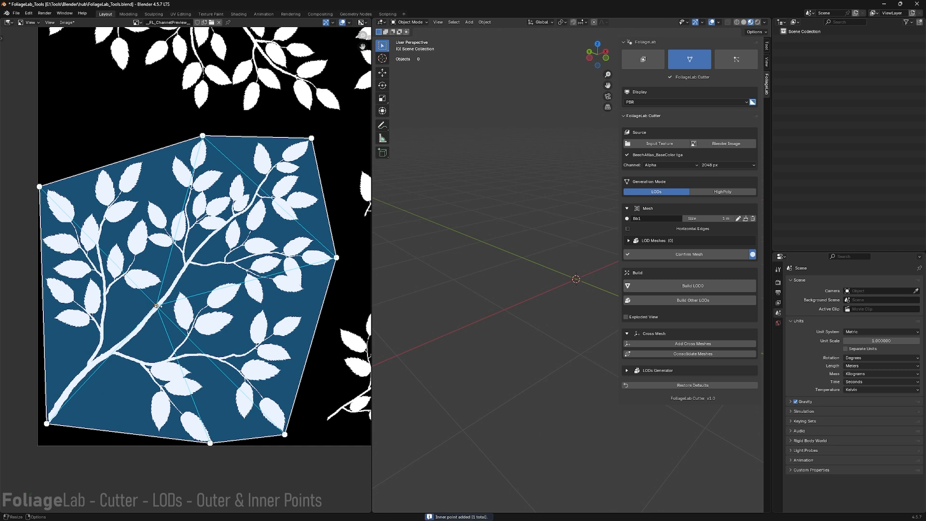
left_click_drag(156, 306, 128, 336)
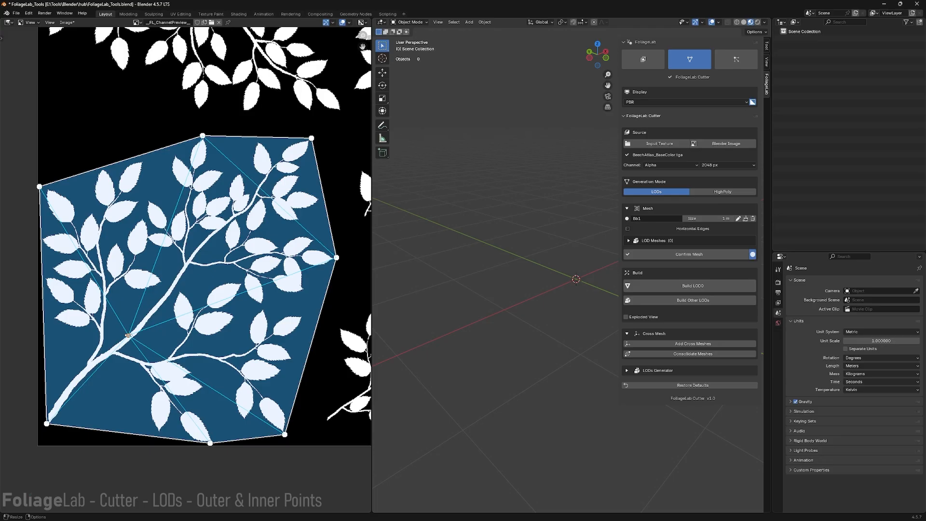
left_click(258, 190)
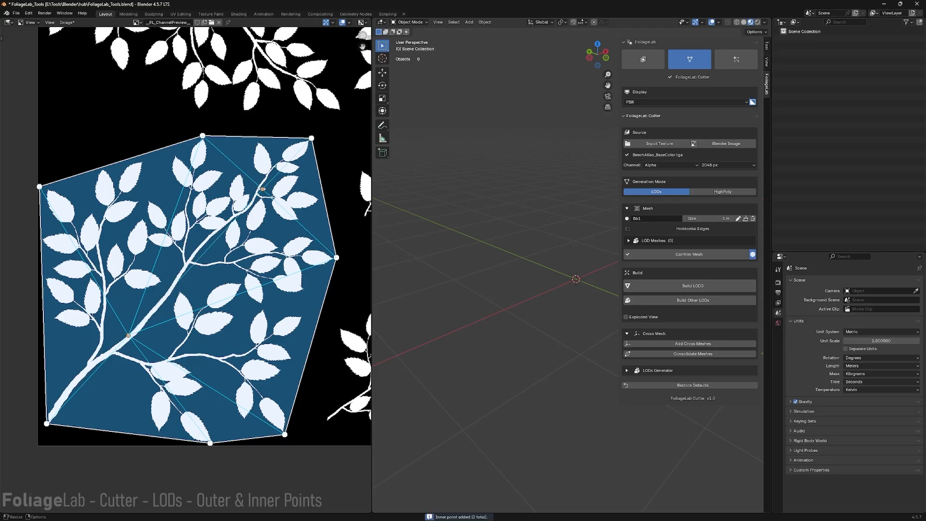
left_click_drag(128, 336, 113, 347)
left_click(172, 286)
left_click_drag(172, 286, 188, 264)
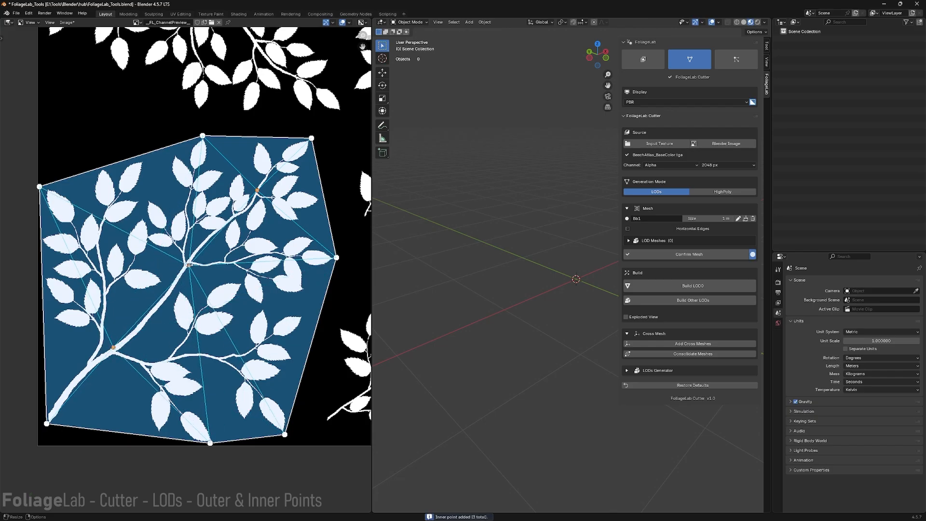
Insert one outer point on the hull's upper-left edge and one on its lower-right edge, and fine-tune the two bottom corner points.
left_click(122, 160)
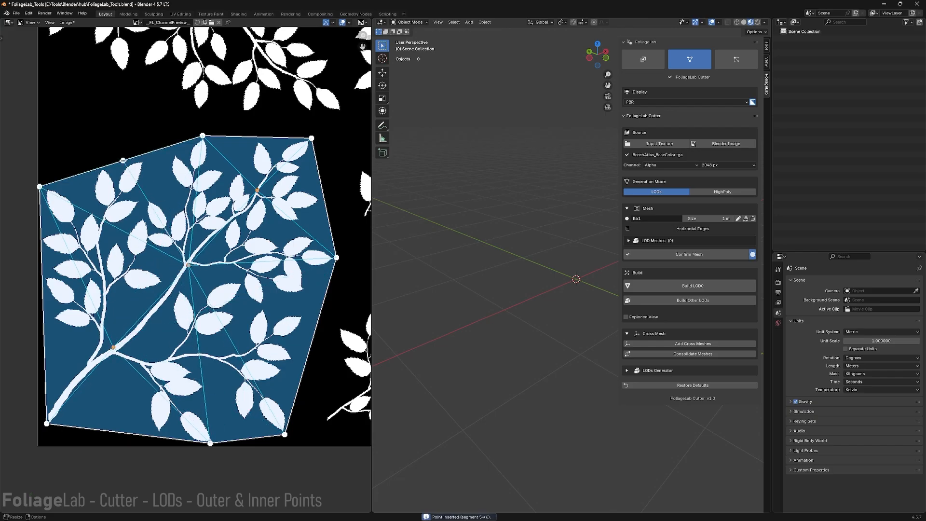
left_click(311, 345)
left_click_drag(311, 344, 313, 347)
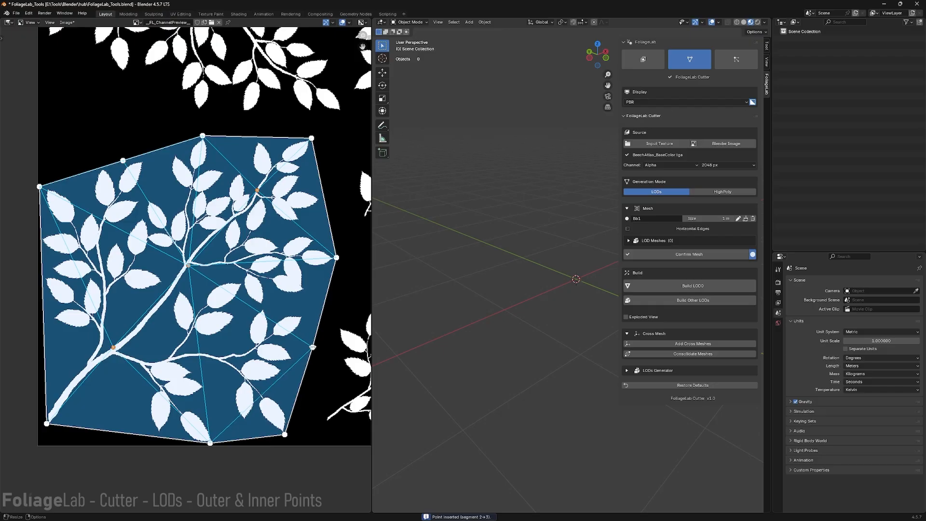
left_click_drag(285, 433, 284, 434)
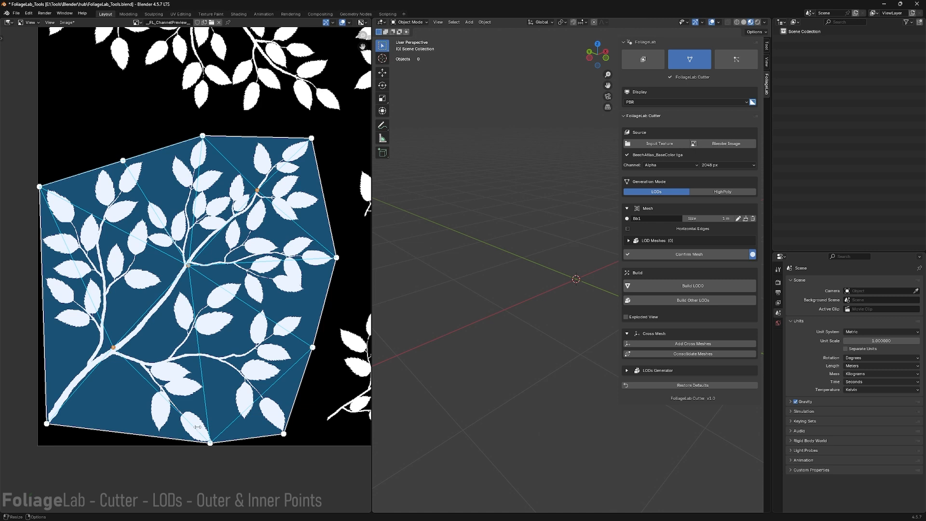
left_click_drag(210, 443, 207, 443)
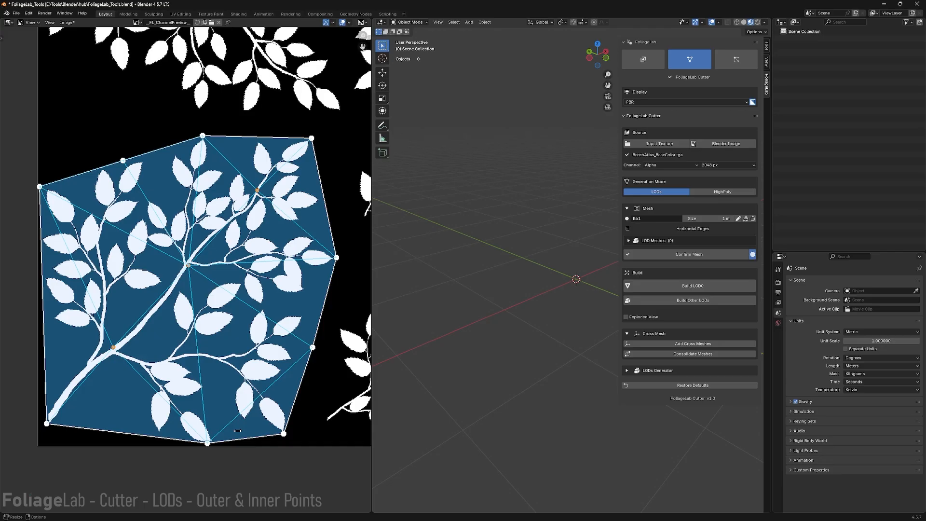
Add six inner points among the side twigs and leaves around the main stem, adjusting the upper and left ones.
left_click(301, 227)
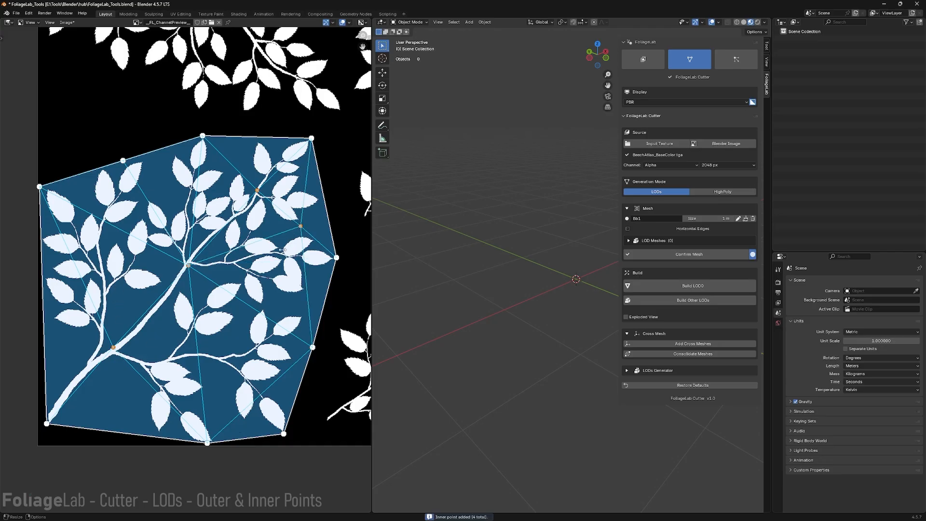
left_click(254, 306)
left_click(179, 414)
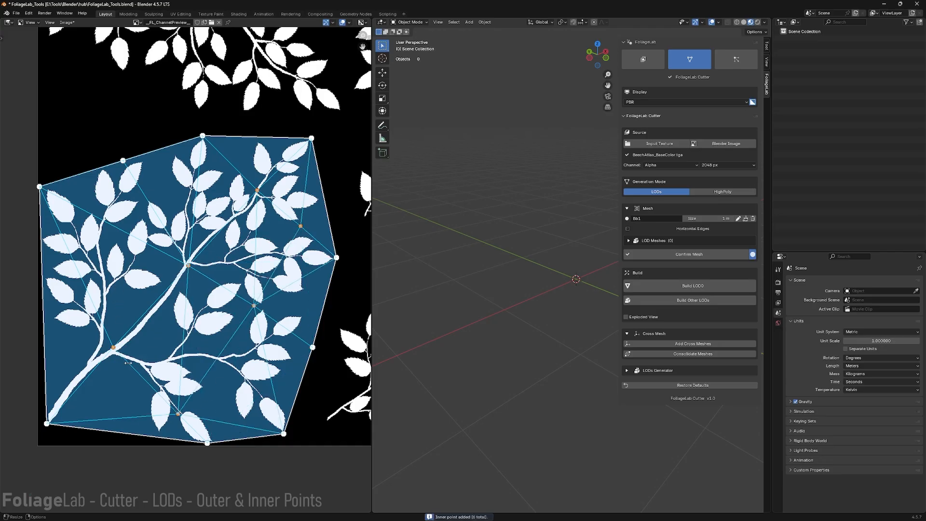
left_click(84, 292)
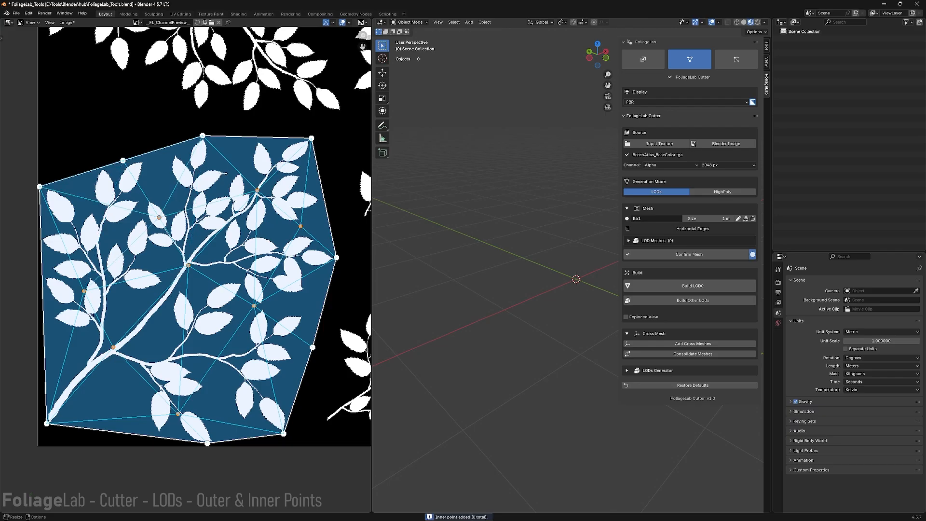
left_click(232, 167)
left_click(154, 215)
left_click_drag(154, 216, 154, 214)
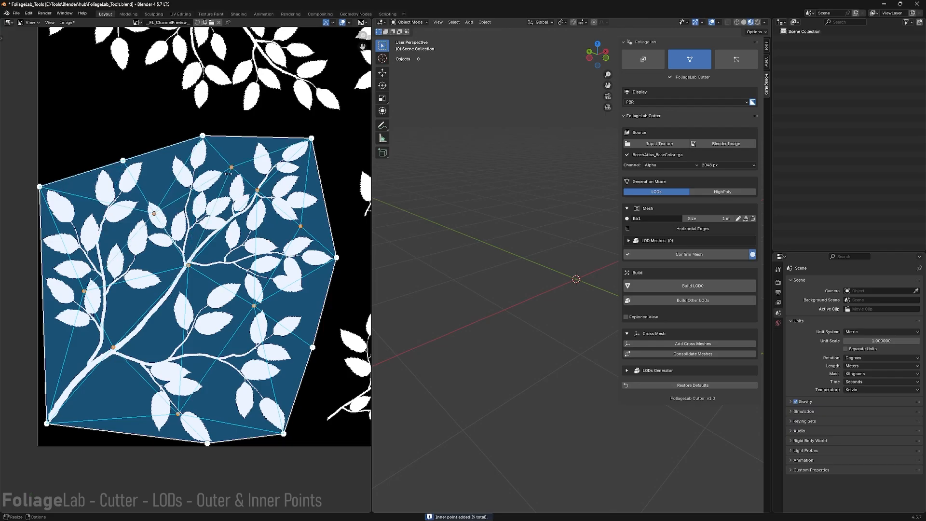
left_click_drag(232, 167, 229, 162)
left_click_drag(84, 291, 76, 264)
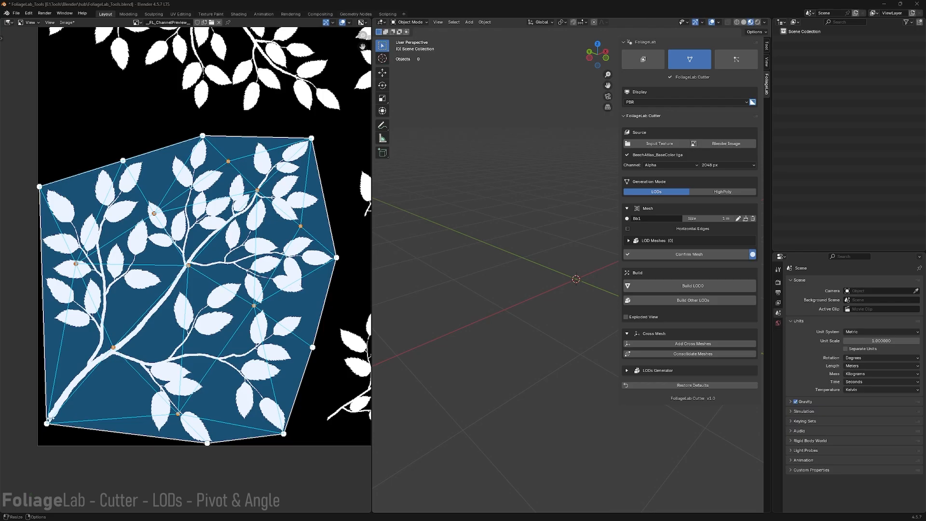
Try placing a pivot at the stem's base with its angle along the main stem, and clear it again.
left_click(51, 417)
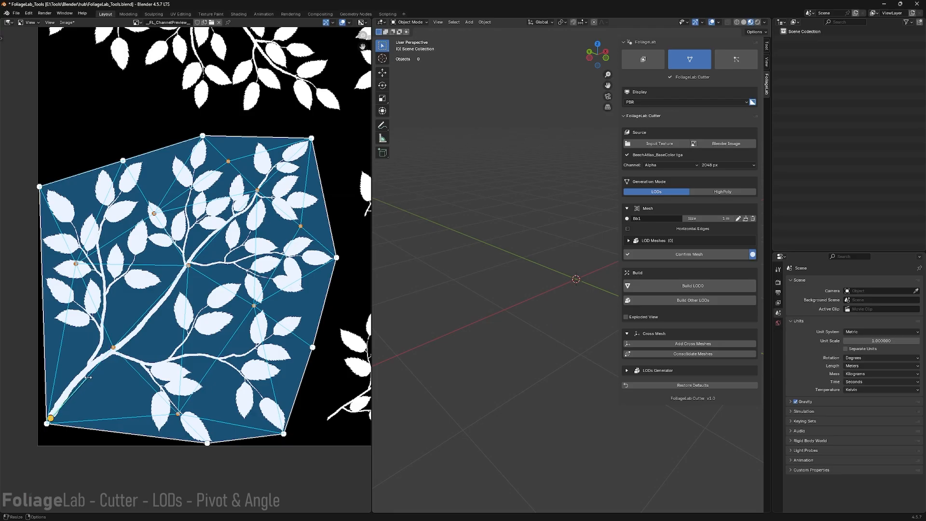
left_click(158, 304)
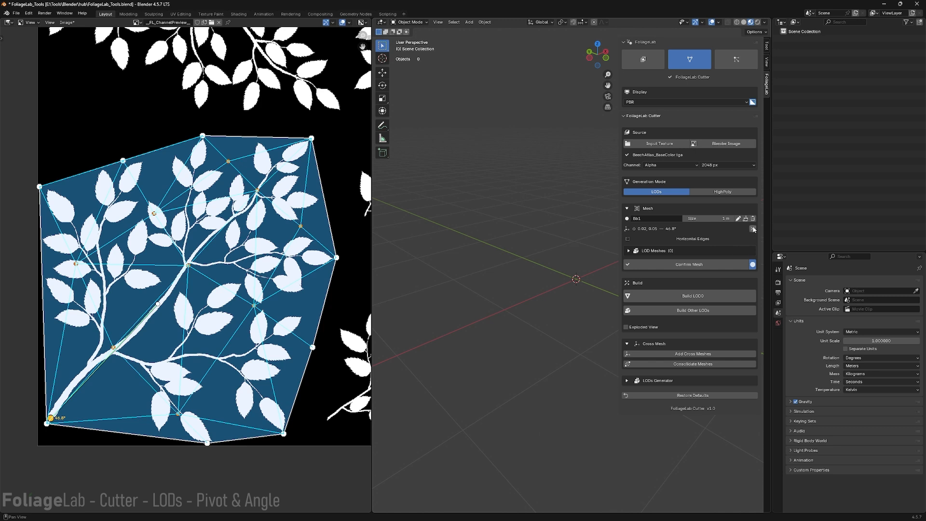
left_click(752, 229)
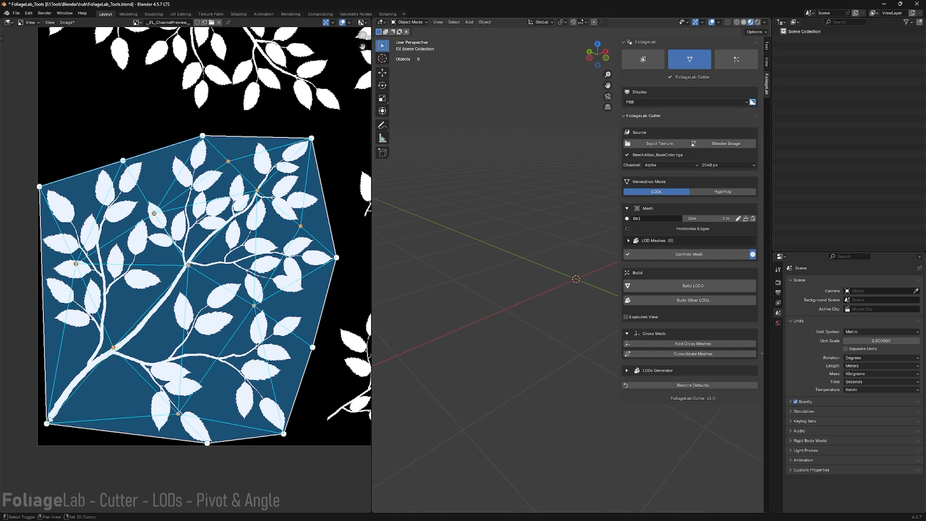
Set Bb1's pivot at the stem's base, angled about 46.8° along the main stem, toggling the hull fill off and on.
left_click_drag(48, 417, 159, 304, "shift")
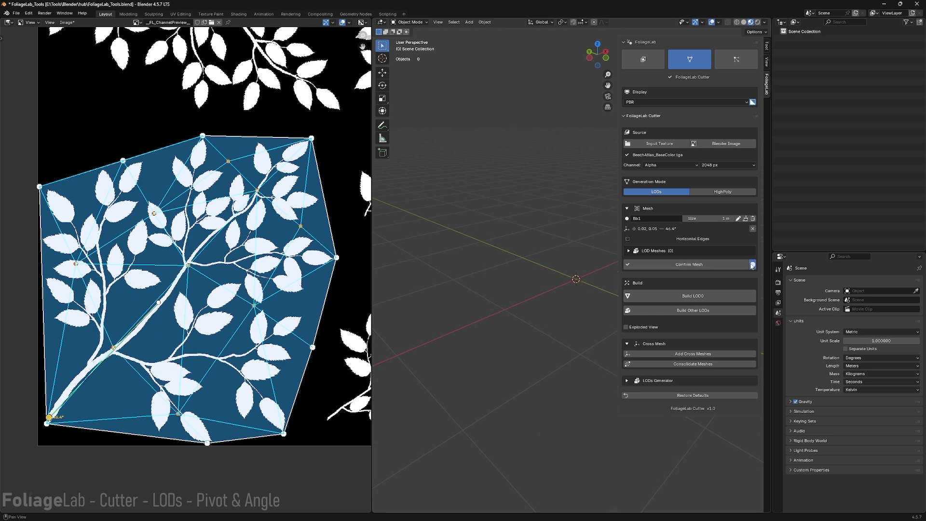
left_click(754, 264)
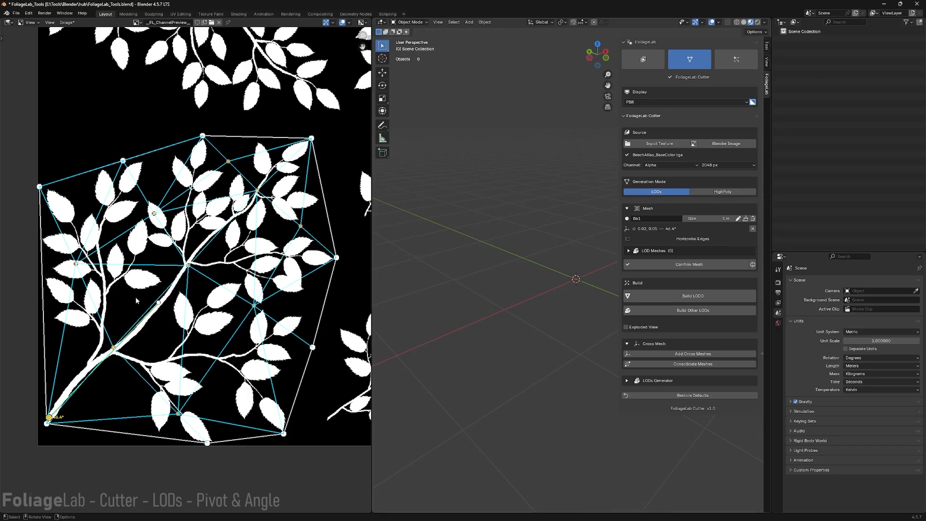
left_click(753, 265)
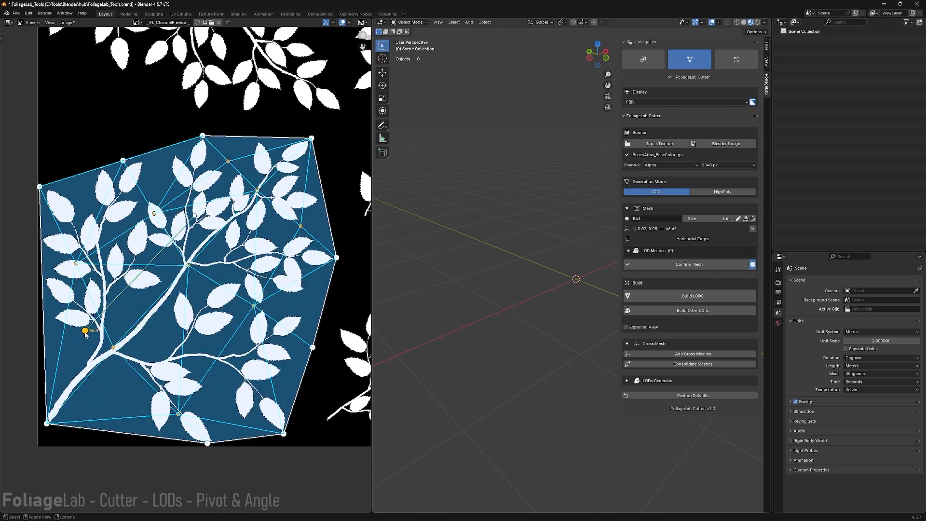
left_click(50, 417)
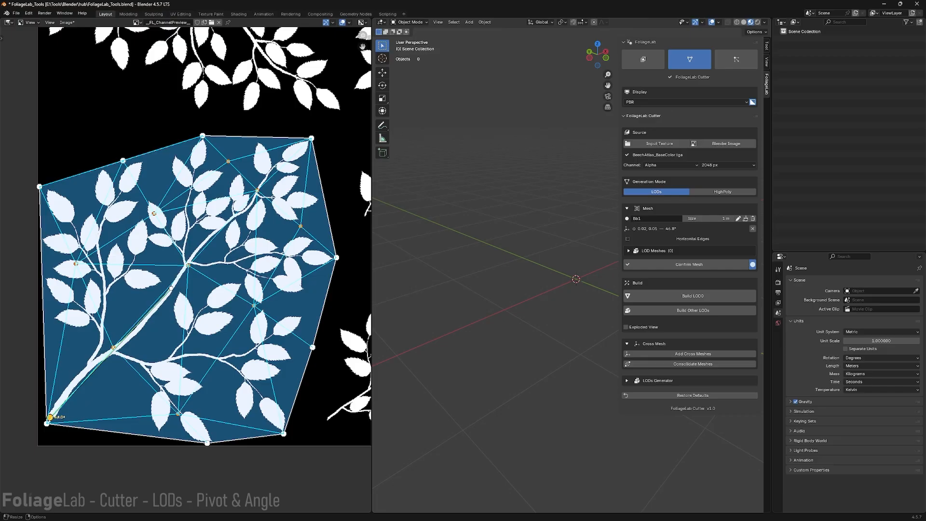
Expand Bb1's LOD meshes and save the current hull as LOD0.
left_click(629, 251)
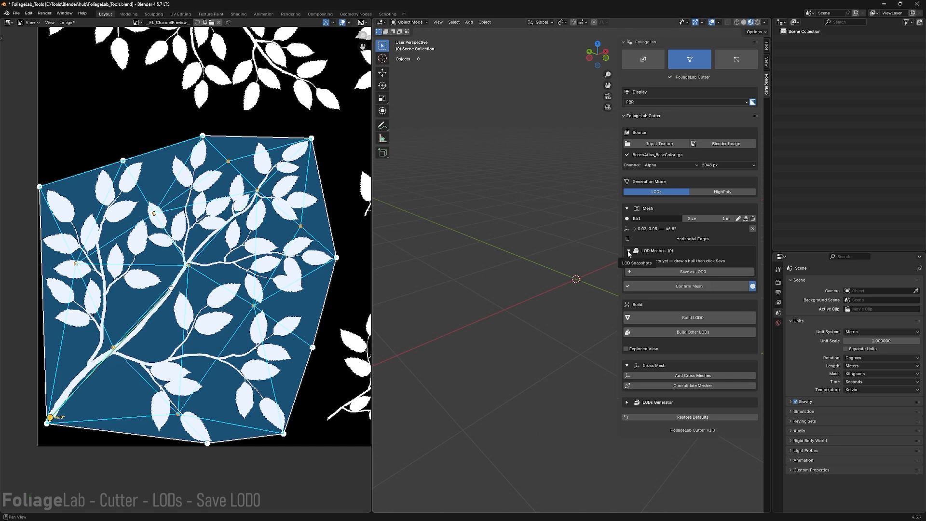
left_click(682, 272)
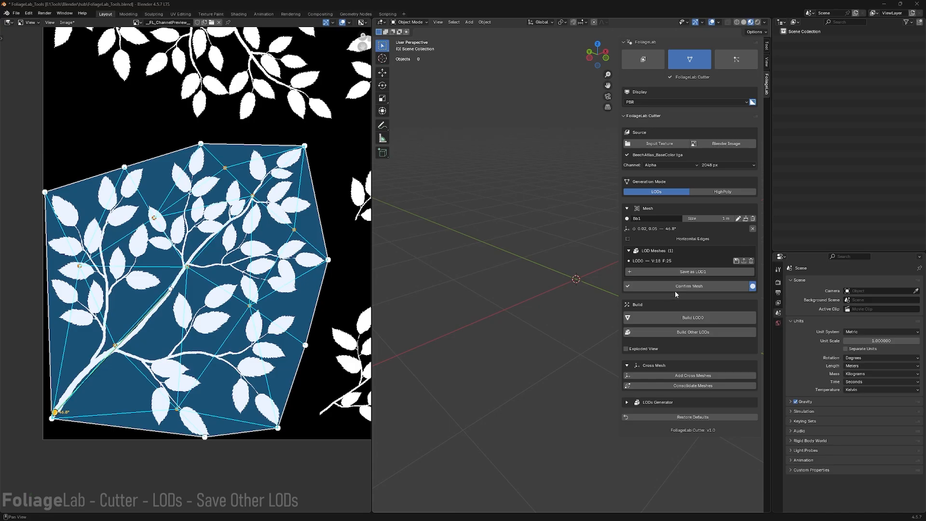
Remove the six inner points off the main stem to simplify the hull, keeping the three on the stem.
right_click(294, 231)
right_click(247, 307)
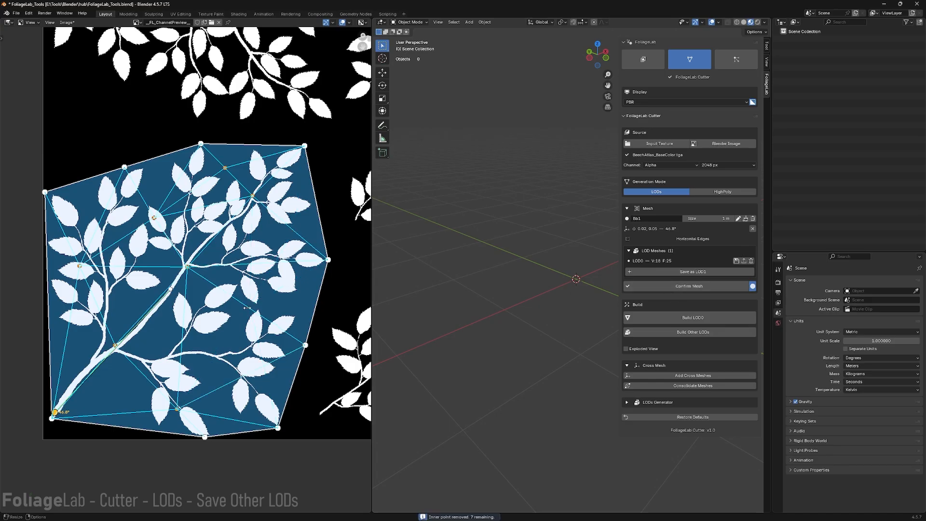
right_click(177, 410)
right_click(82, 267)
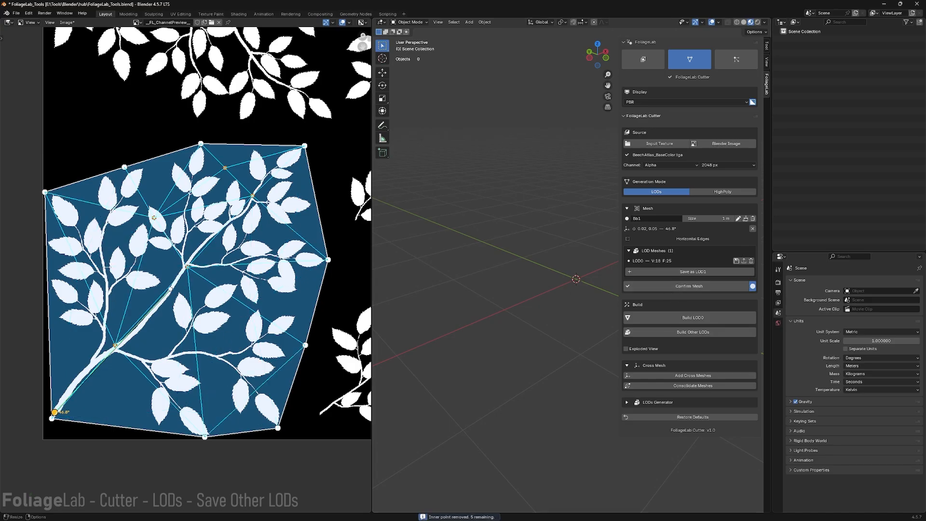
right_click(159, 215)
right_click(225, 168)
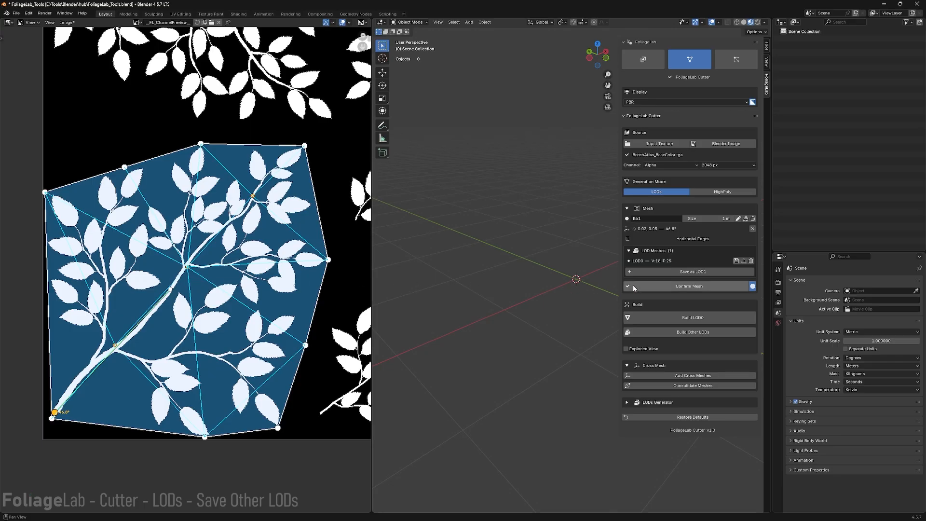
Save the hull as LOD1 and thin it further by removing the upper-left and lower-right outline points and the stem's two end points.
left_click(697, 273)
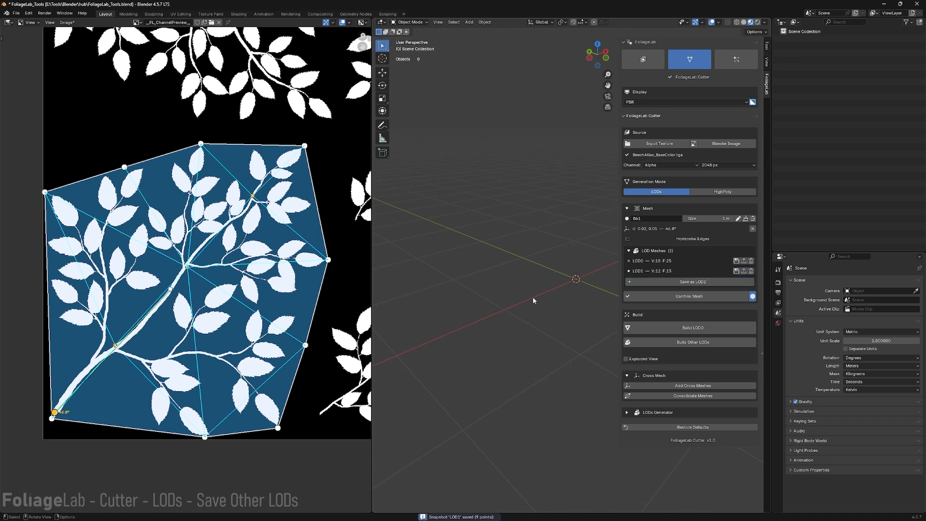
right_click(124, 168)
right_click(307, 346)
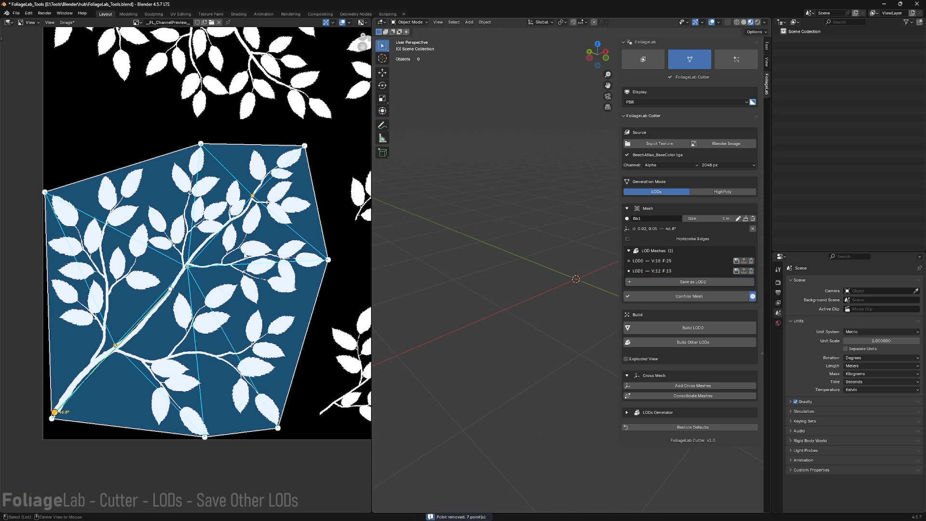
right_click(252, 196)
right_click(115, 345)
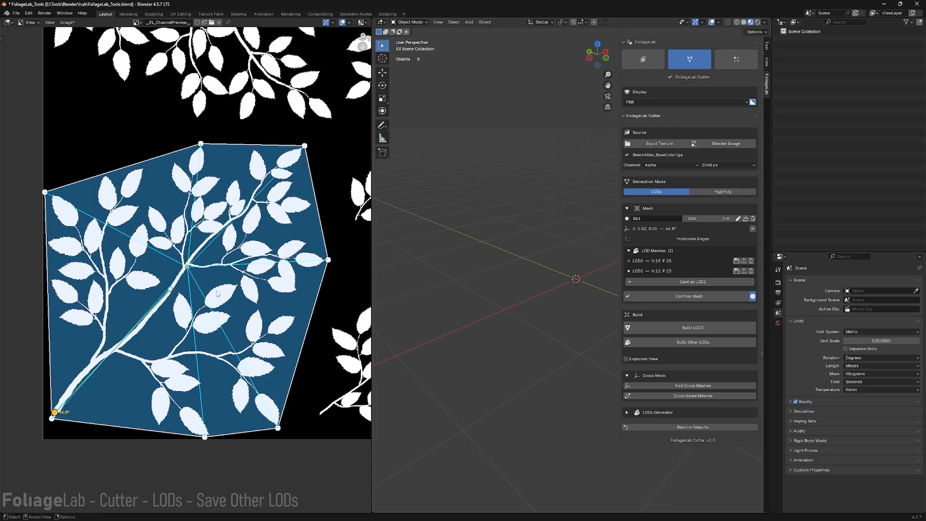
Toggle the hull fill off and on to check the silhouette, and save the reduced hull as LOD2.
left_click(753, 297)
left_click(754, 296)
left_click(753, 297)
left_click(754, 297)
left_click(753, 297)
left_click(754, 296)
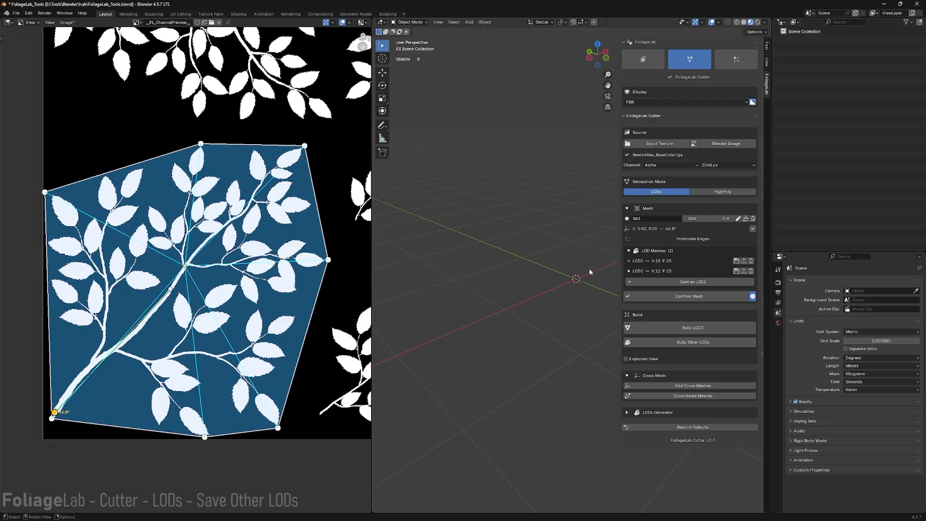
left_click(690, 284)
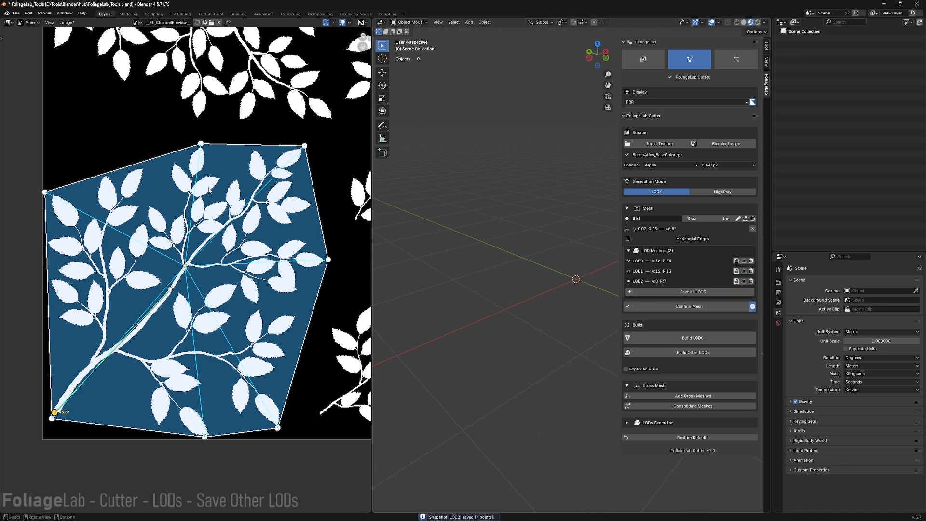
Reduce the hull to five outline points with no inner point, reshape its upper-left and lower-right corners around the leaves, and save it as LOD3.
left_click(202, 145, "alt")
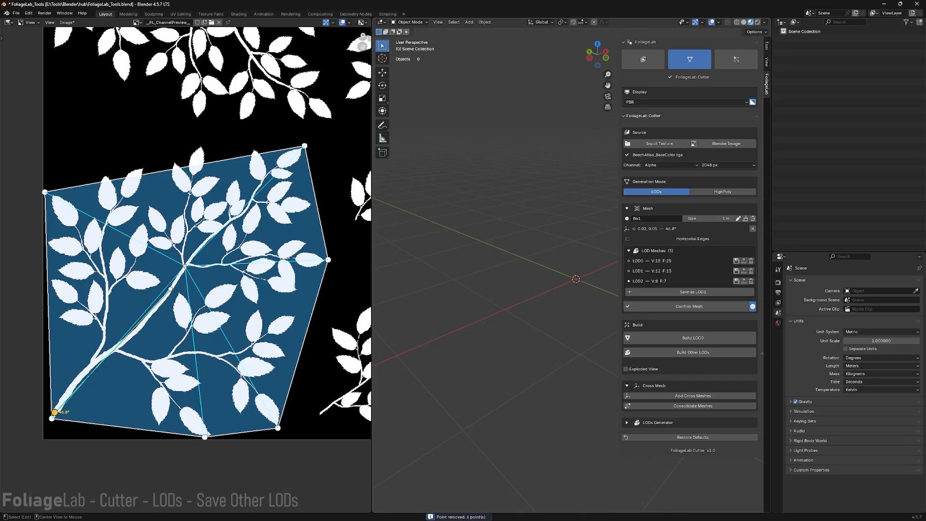
left_click(205, 437, "alt")
left_click_drag(278, 427, 272, 444)
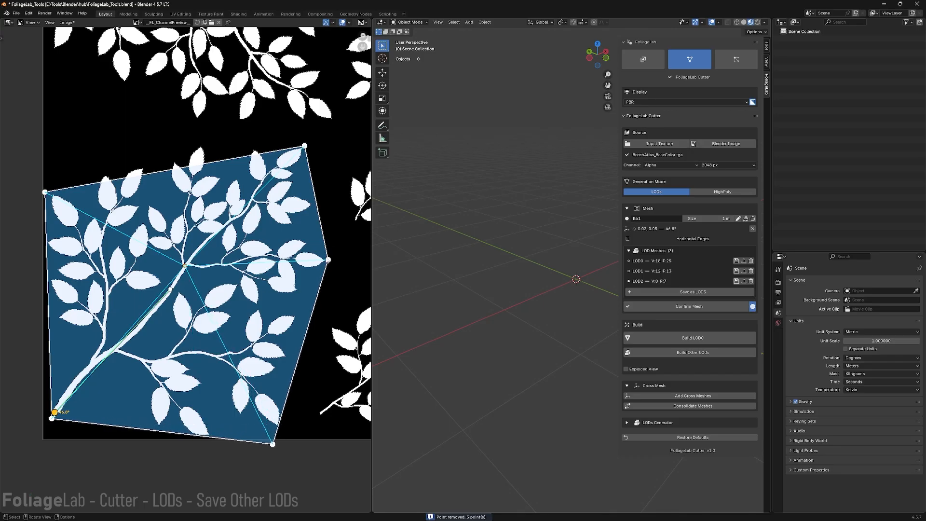
left_click_drag(45, 192, 44, 150)
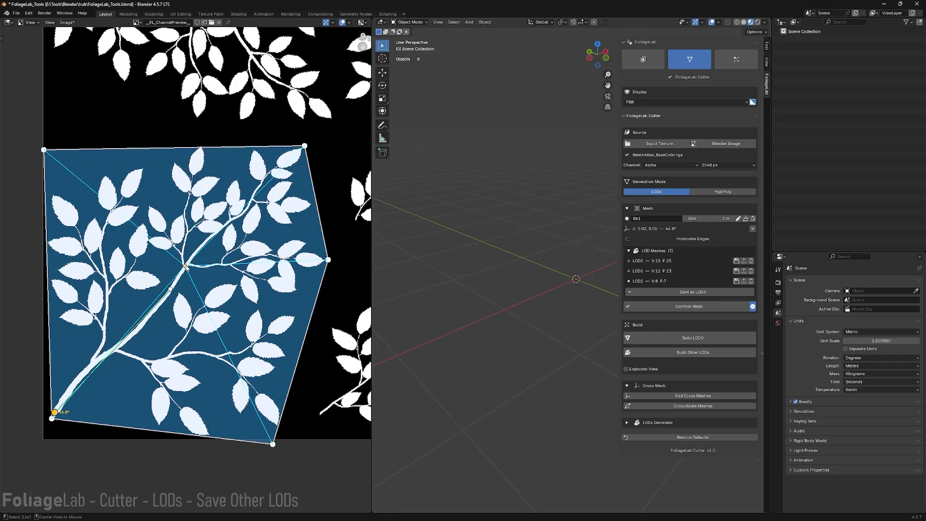
left_click(184, 265, "alt")
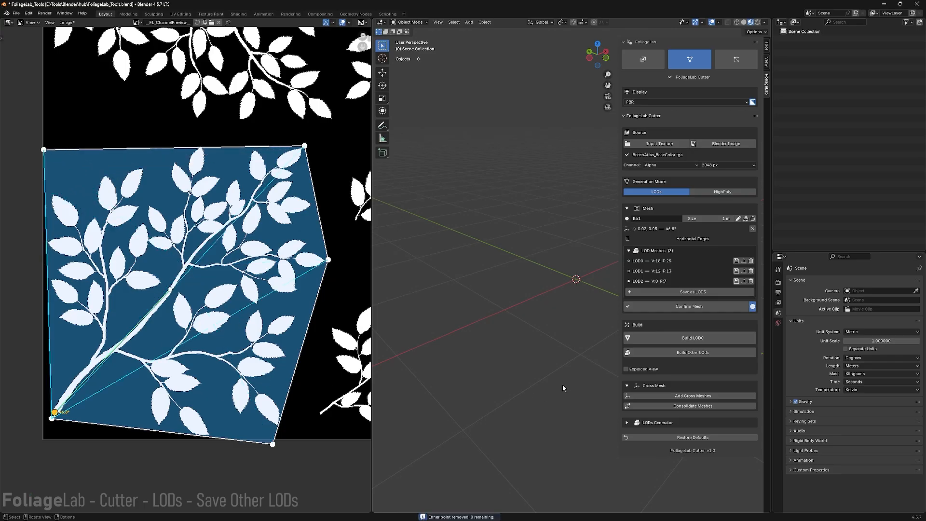
left_click(699, 292)
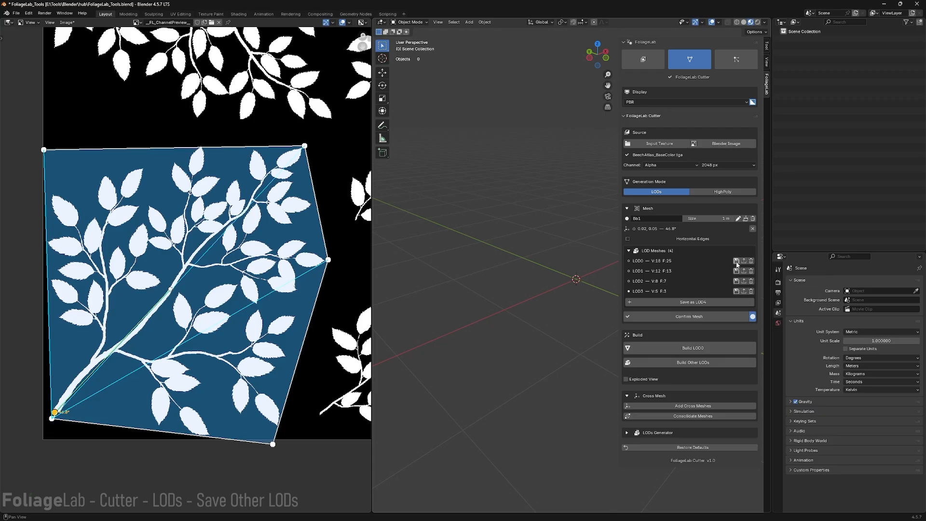
Load the saved LOD0, LOD1 and LOD2 hulls in turn to compare their outlines.
left_click(744, 260)
left_click(744, 271)
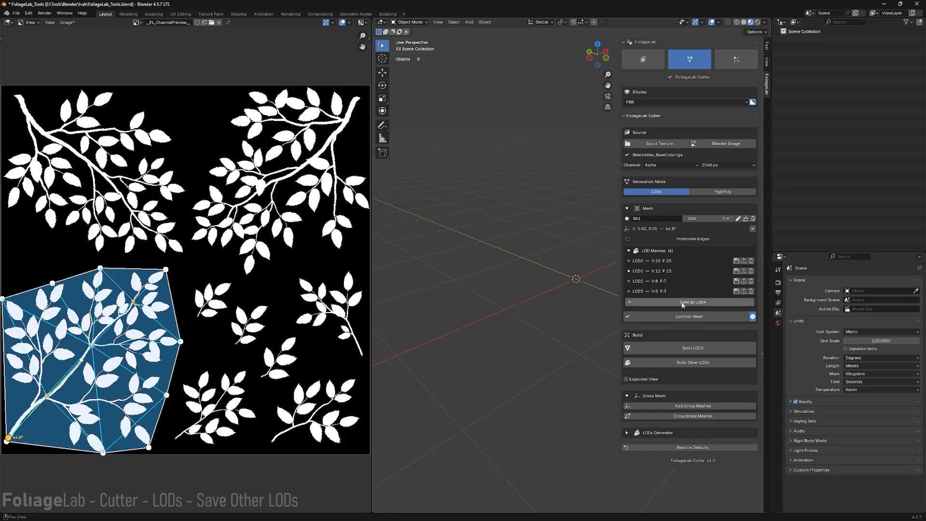
left_click(744, 281)
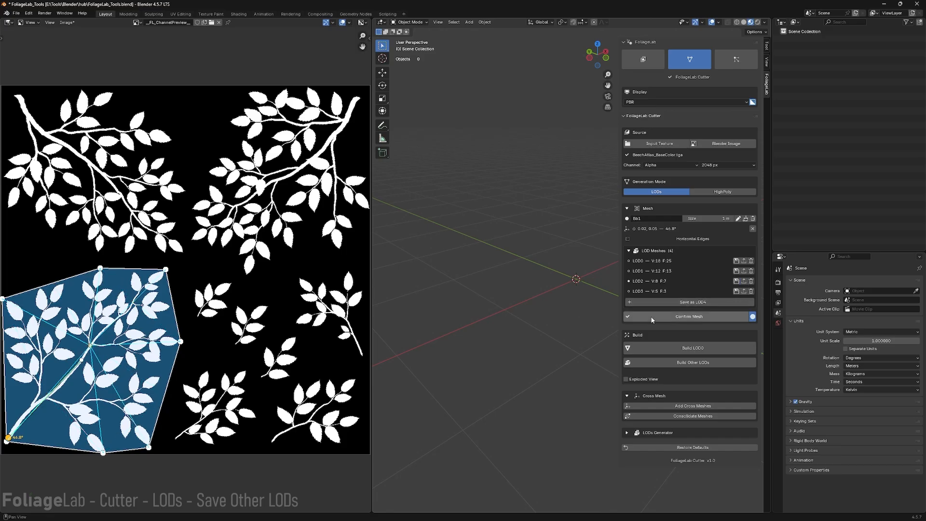
Reload LOD1, remove its lower-right outline point, move the two neighbouring points outward around the leaves, and overwrite the saved LOD1.
left_click(744, 271)
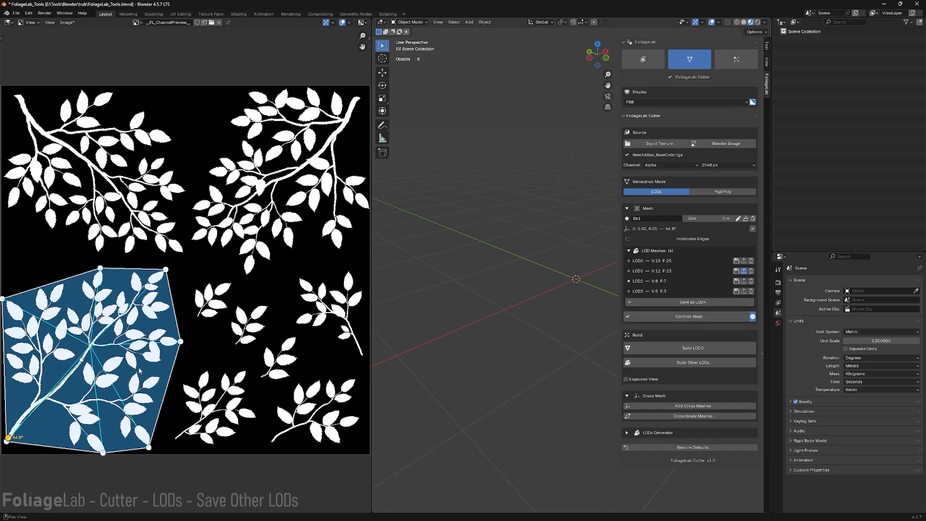
right_click(148, 448)
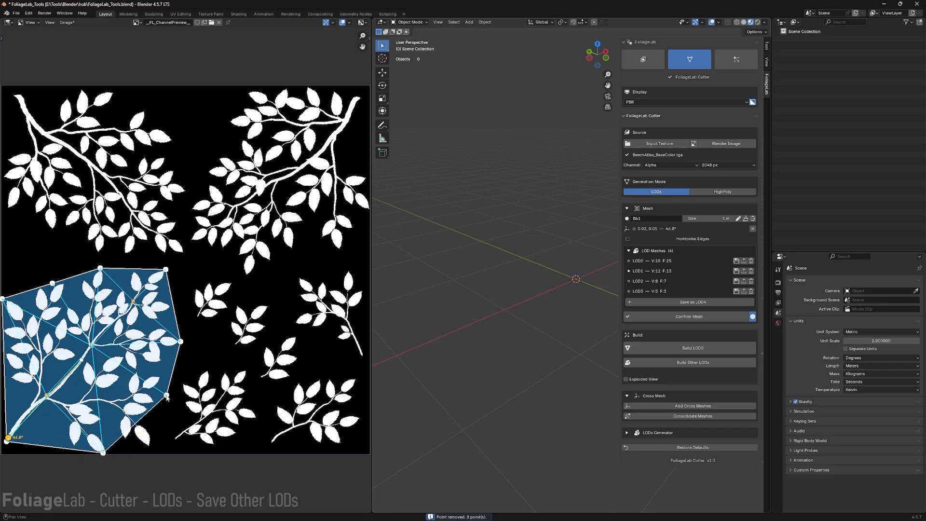
left_click_drag(167, 395, 171, 403)
left_click_drag(102, 453, 142, 456)
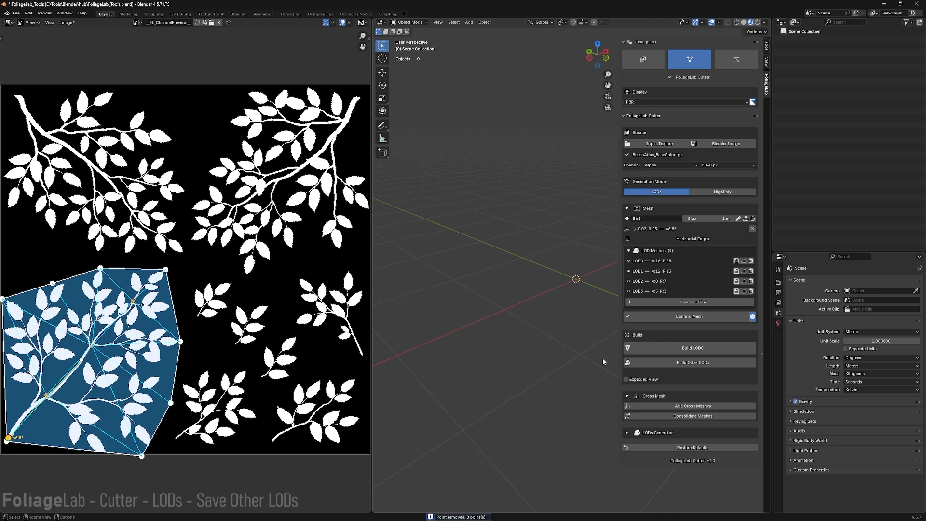
left_click(736, 272)
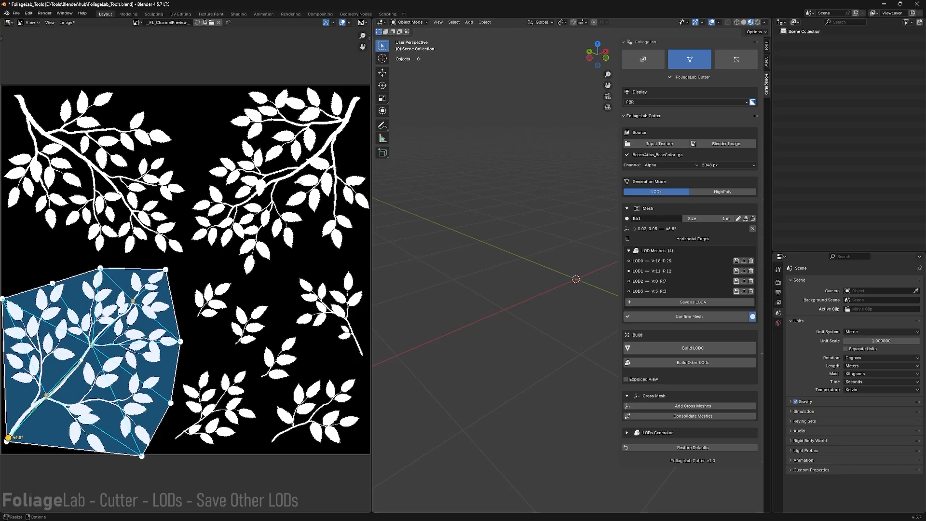
Confirm the Bb1 mesh and build its LOD0 in the scene, inspecting the textured result and deselecting it.
left_click(695, 318)
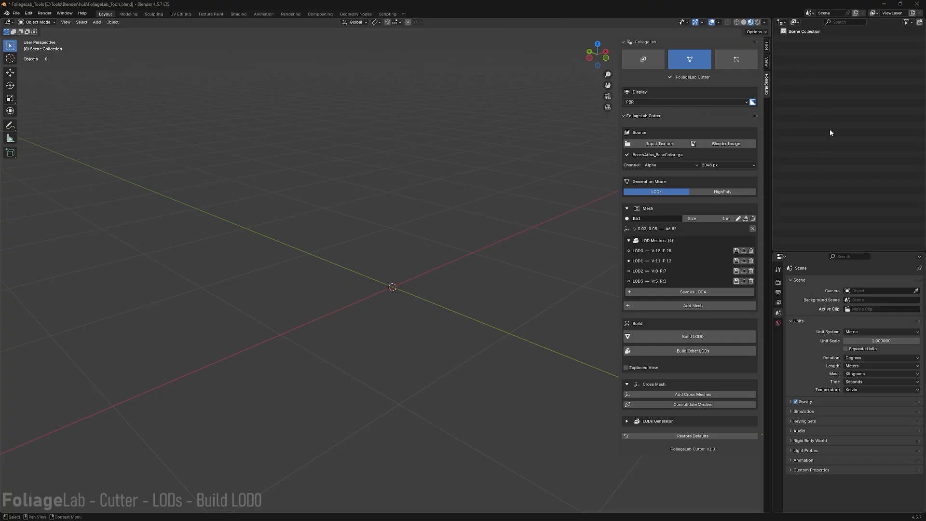
left_click(690, 337)
middle_click_drag(513, 275, 525, 257)
scroll(413, 306, "up", 4)
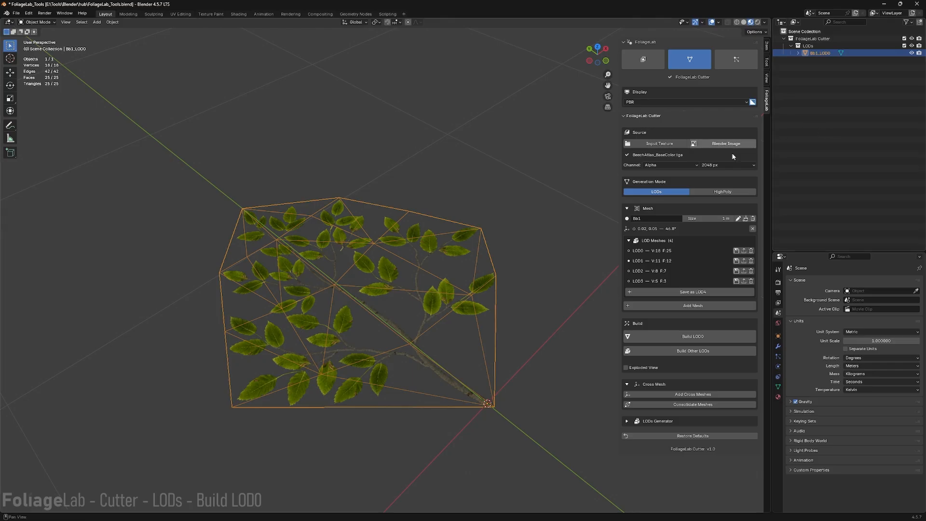
middle_click_drag(494, 227, 521, 233)
left_click(524, 224)
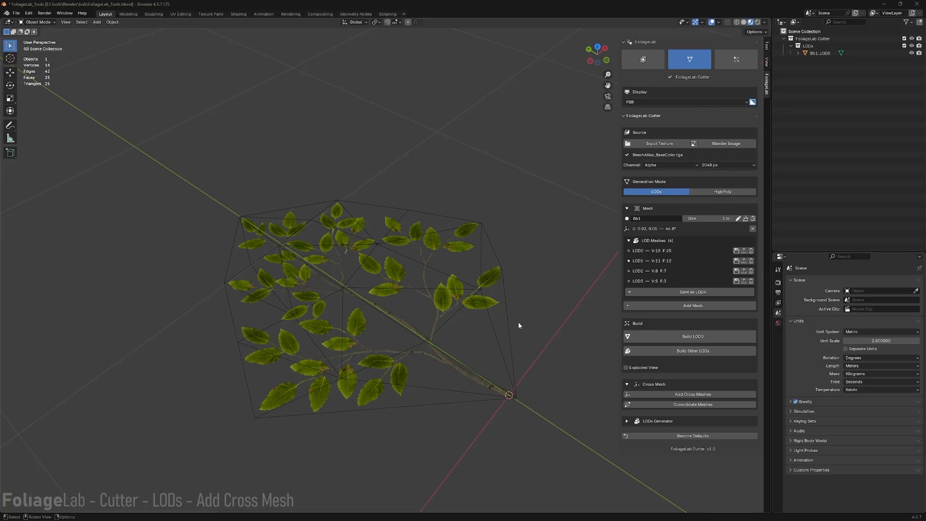
Select Bb1_LOD0, add a cross mesh to it and inspect the intersecting planes.
left_click_drag(530, 223, 319, 440)
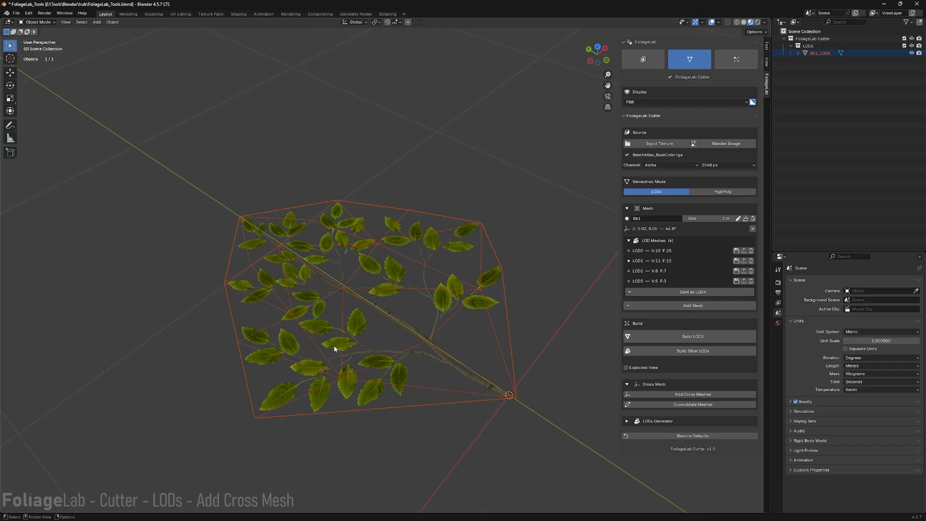
left_click(690, 394)
middle_click_drag(427, 367, 394, 203)
left_click(432, 352)
middle_click_drag(505, 344, 396, 323)
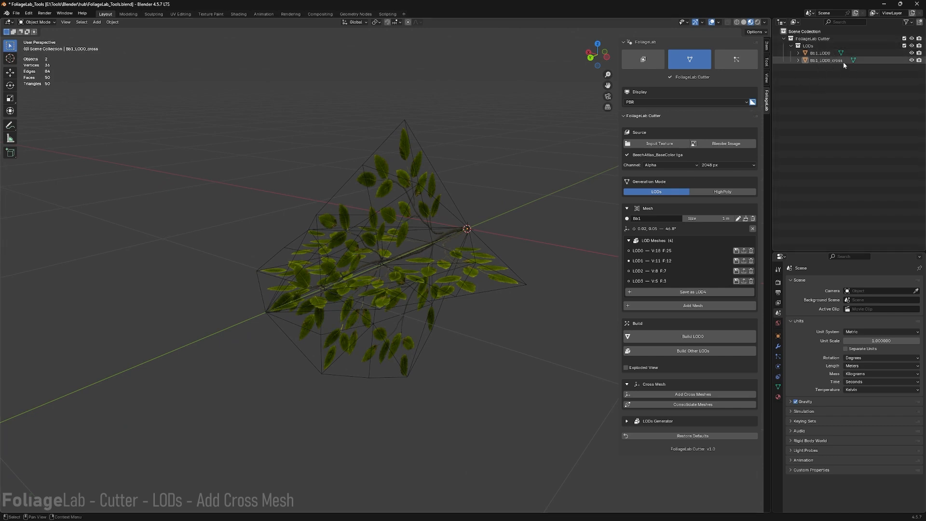
Consolidate the LOD0 mesh and its cross mesh into one object and examine it from several sides.
left_click(681, 408)
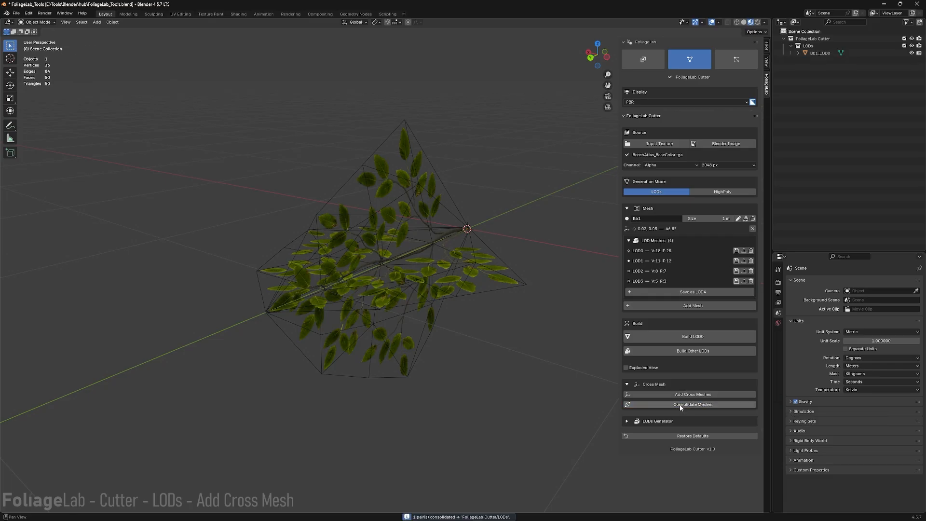
middle_click_drag(569, 347, 438, 246)
scroll(443, 250, "up", 5)
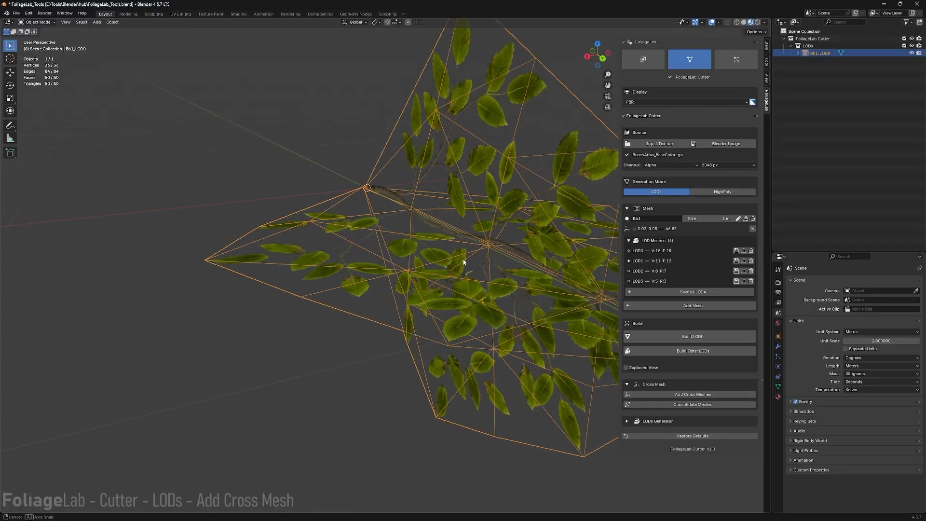
middle_click_drag(505, 248, 397, 242)
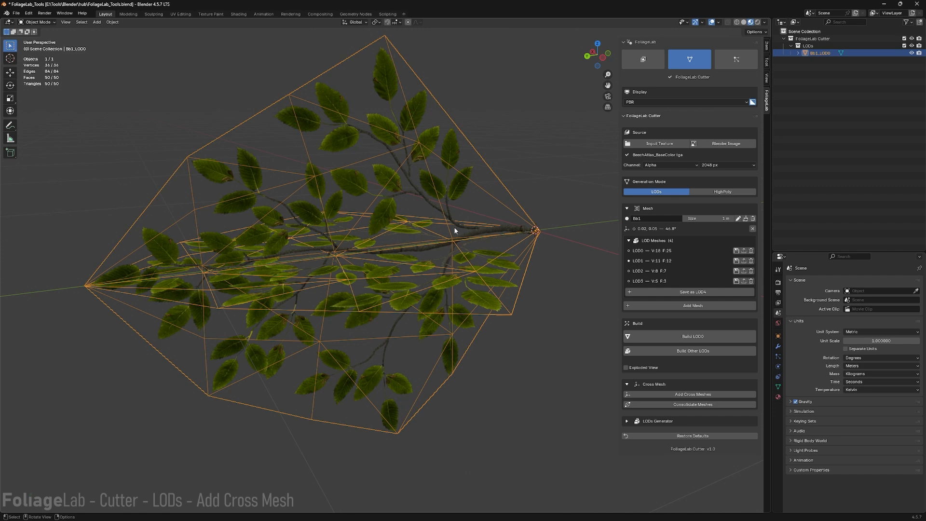
mouse_move(455, 231)
middle_mouse_down()
mouse_move(424, 243)
mouse_move(450, 235)
middle_mouse_up()
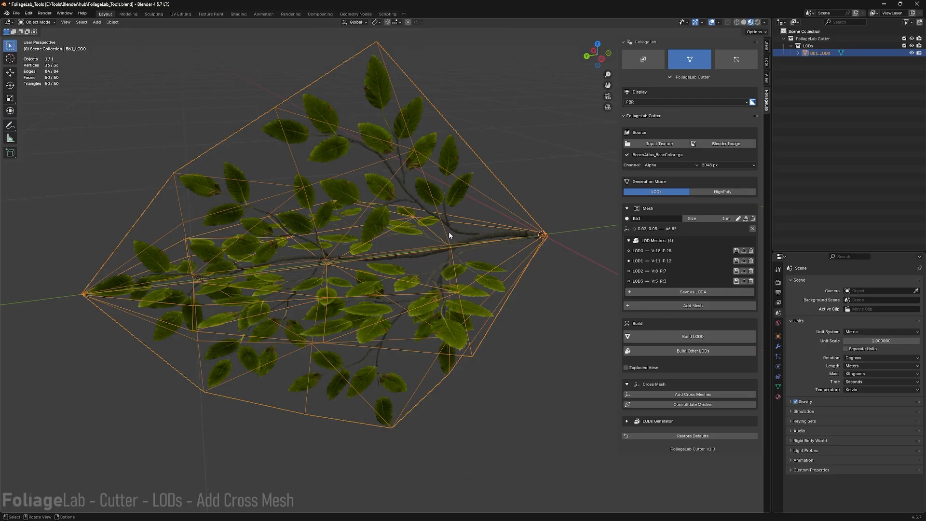
middle_click_drag(447, 232, 395, 283)
Undo the consolidation and delete the separate Bb1_LOD0_cross mesh.
key("ctrl+z")
key("ctrl+z")
key("ctrl+z")
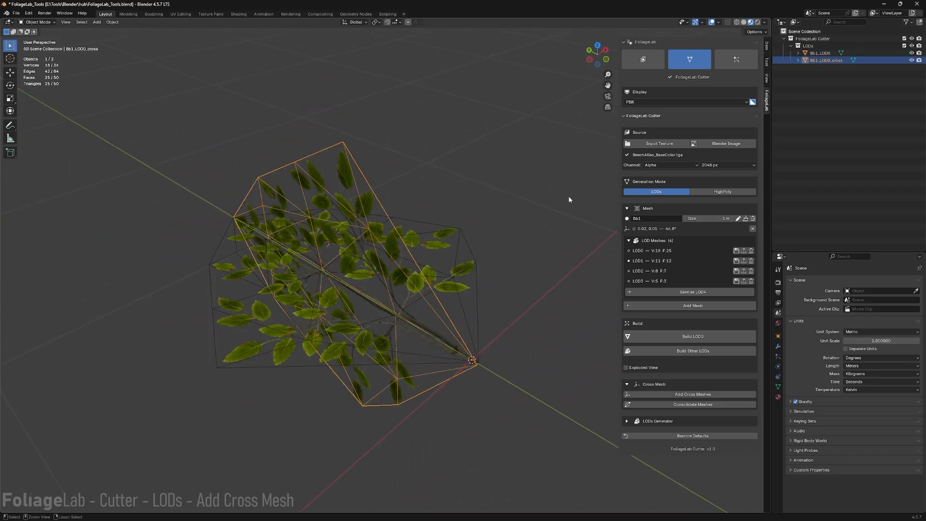
left_click(803, 85)
left_click(826, 60)
mouse_move(496, 201)
middle_mouse_down()
mouse_move(494, 224)
mouse_move(494, 211)
middle_mouse_up()
key("Delete")
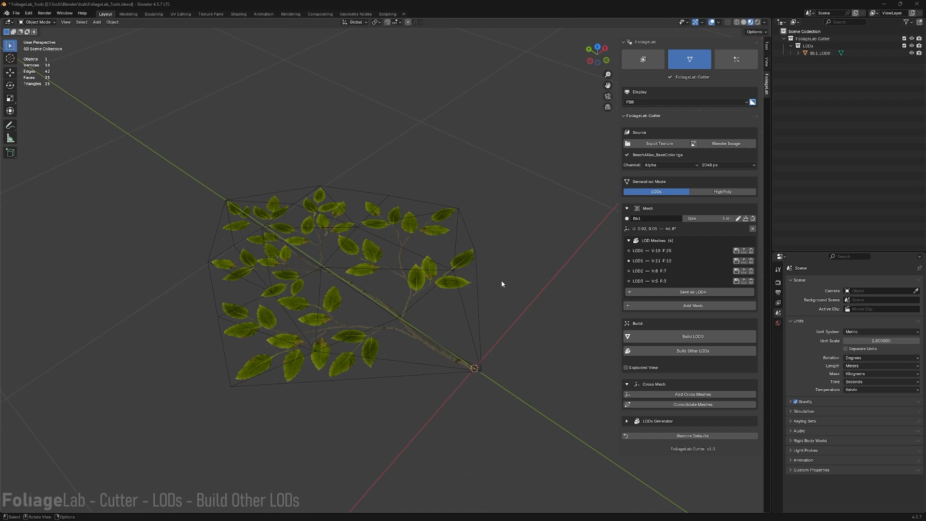
Build the other saved LODs of Bb1 and inspect the overlapping meshes.
left_click(693, 356)
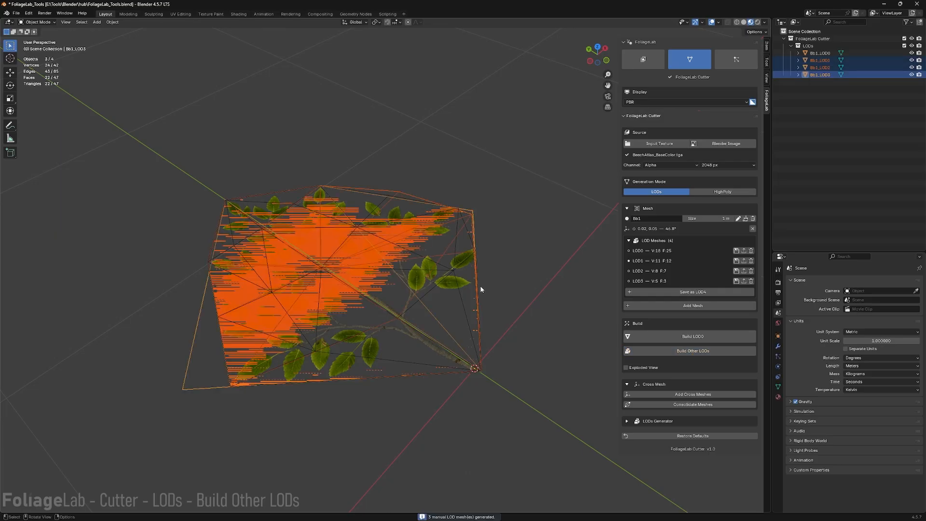
mouse_move(482, 285)
middle_mouse_down()
mouse_move(478, 256)
mouse_move(480, 279)
middle_mouse_up()
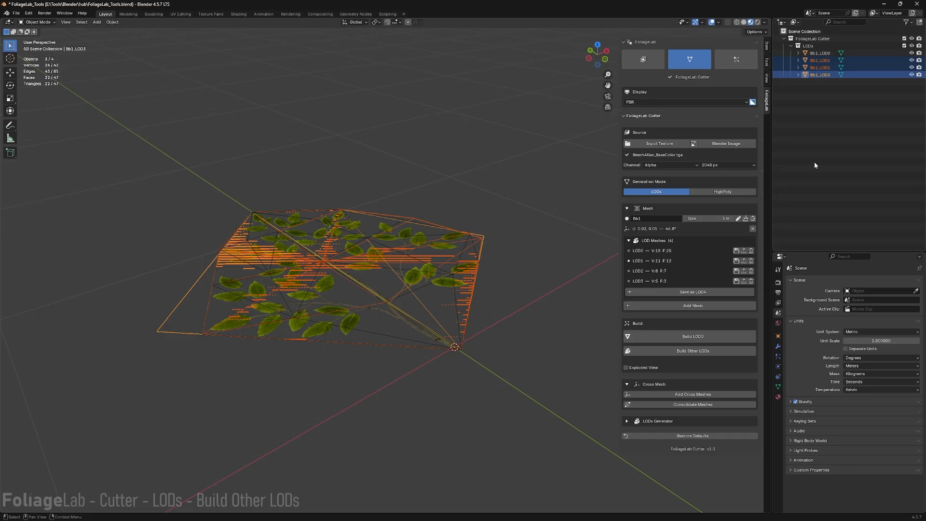
middle_click_drag(500, 198, 517, 220)
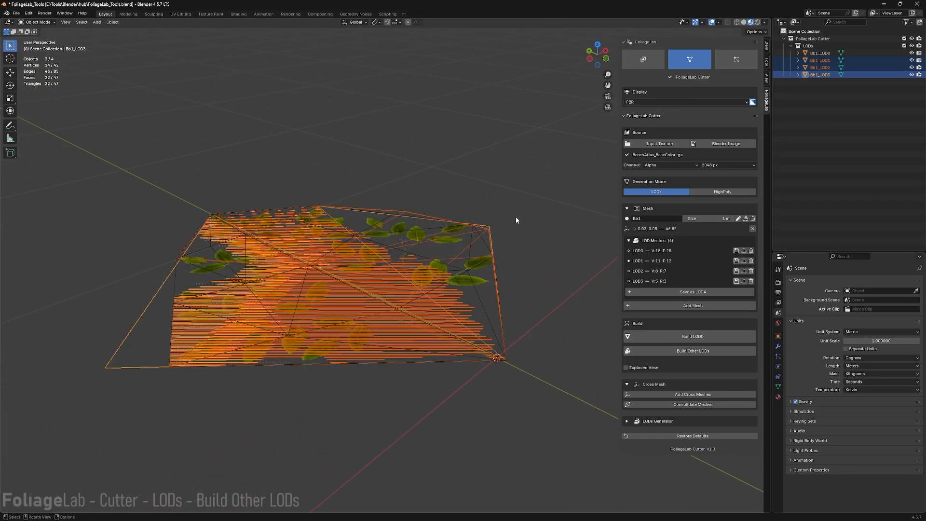
scroll(517, 218, "down", 4)
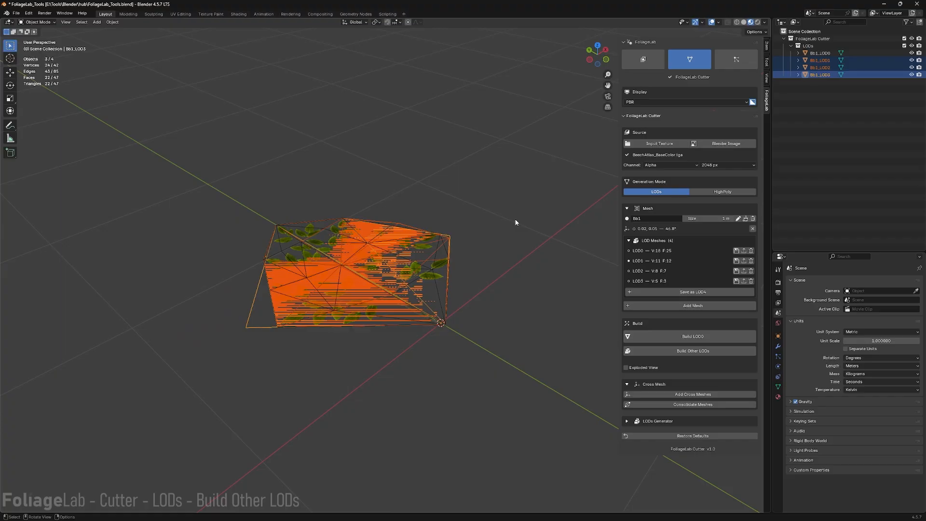
middle_click_drag(515, 222, 513, 211)
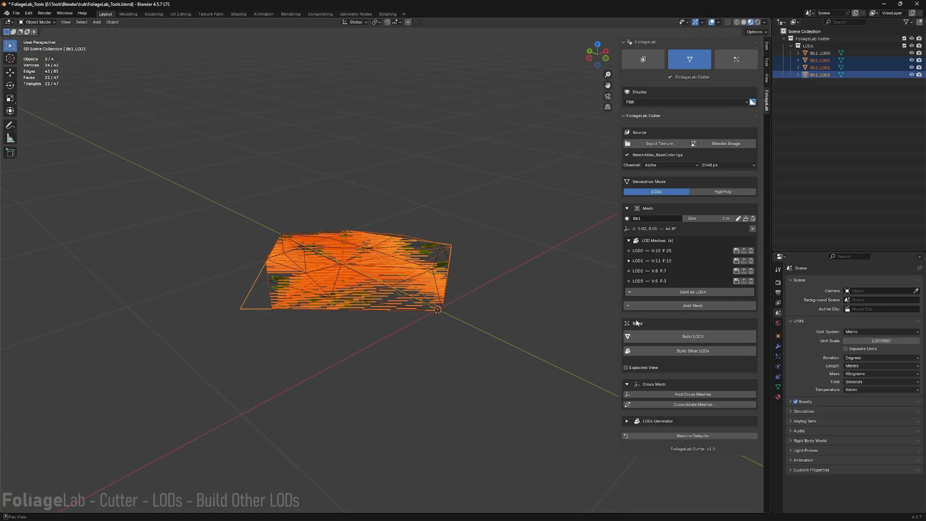
Enable the exploded view and increase its spacing to spread the LOD meshes apart.
left_click(628, 368)
left_click_drag(641, 378, 664, 378)
middle_click_drag(546, 375, 477, 299)
Switch the exploded view to Grid with an X spacing of about 1.27, and compare the four LOD meshes.
left_click(712, 368)
left_click(702, 394)
scroll(468, 276, "down", 6)
mouse_move(659, 381)
left_mouse_down()
mouse_move(714, 380)
mouse_move(673, 380)
left_mouse_up()
middle_click_drag(455, 294, 243, 282)
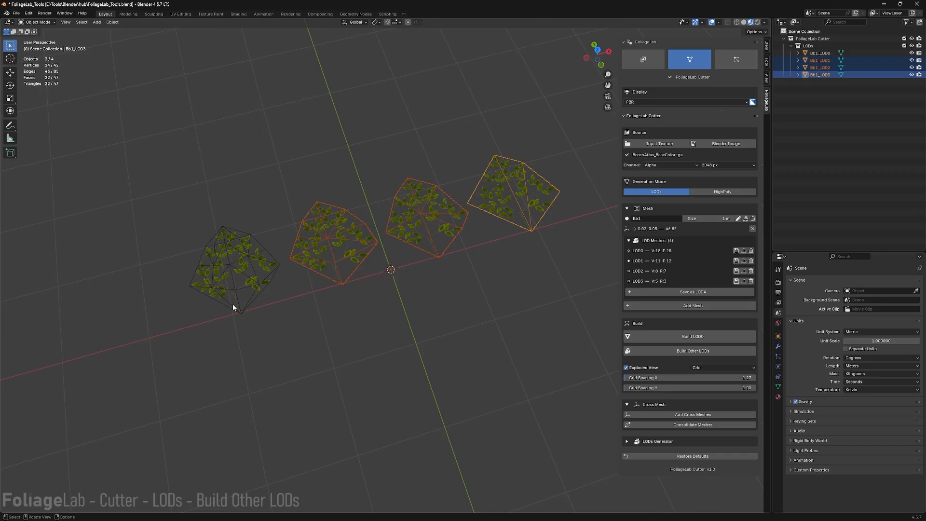
middle_click_drag(505, 211, 486, 319)
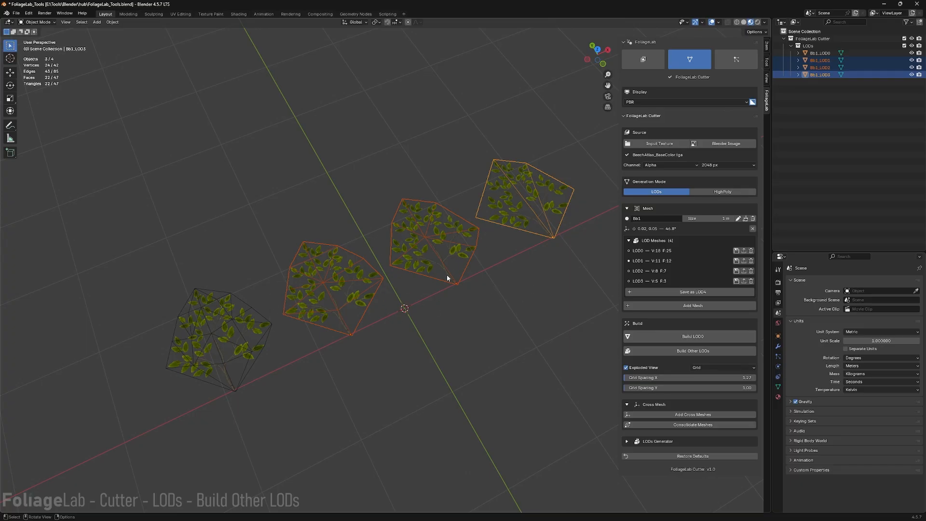
middle_click_drag(512, 241, 510, 241)
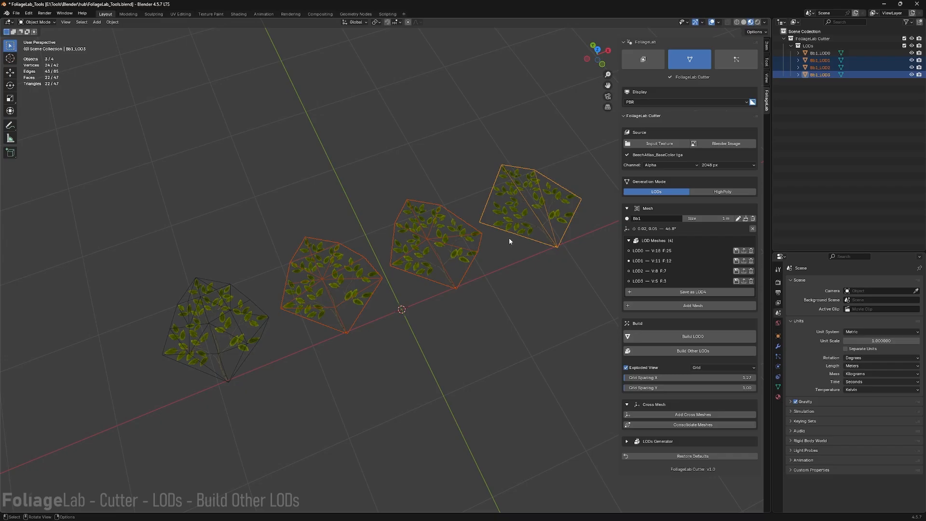
Turn off the exploded view and delete the Bb1_LOD1, Bb1_LOD2 and Bb1_LOD3 meshes.
middle_click_drag(523, 247, 542, 302)
left_click(626, 368)
middle_click_drag(485, 276, 481, 274)
middle_click_drag(605, 318, 674, 356)
middle_click_drag(556, 291, 521, 299)
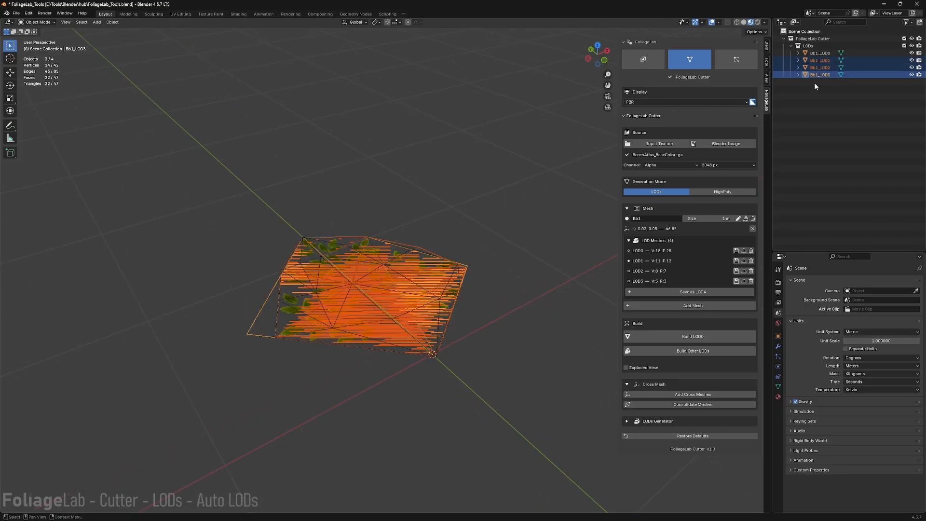
left_click(817, 86)
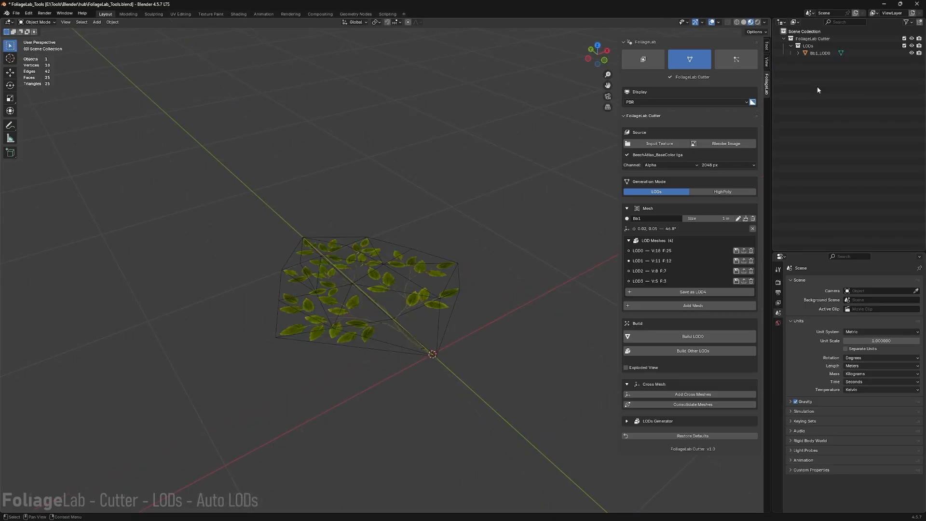
Generate 3 automatic LODs from Bb1_LOD0 at 25% reduction and spread them apart with the exploded view.
left_click(830, 54)
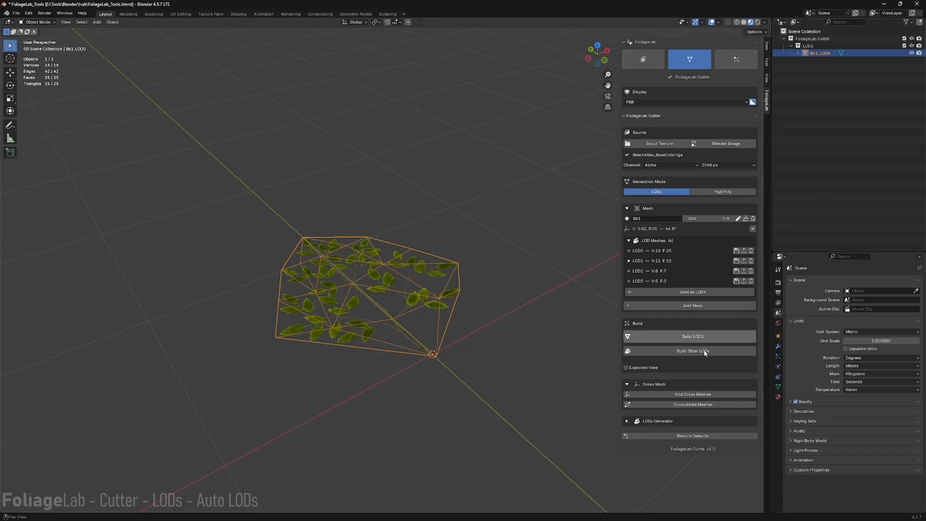
left_click(626, 384)
left_click(627, 401)
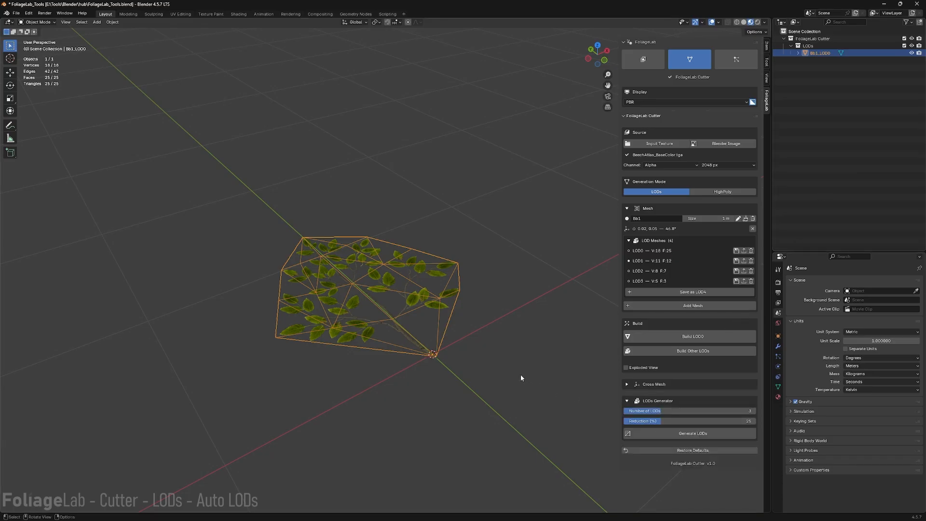
middle_click_drag(512, 372, 503, 370)
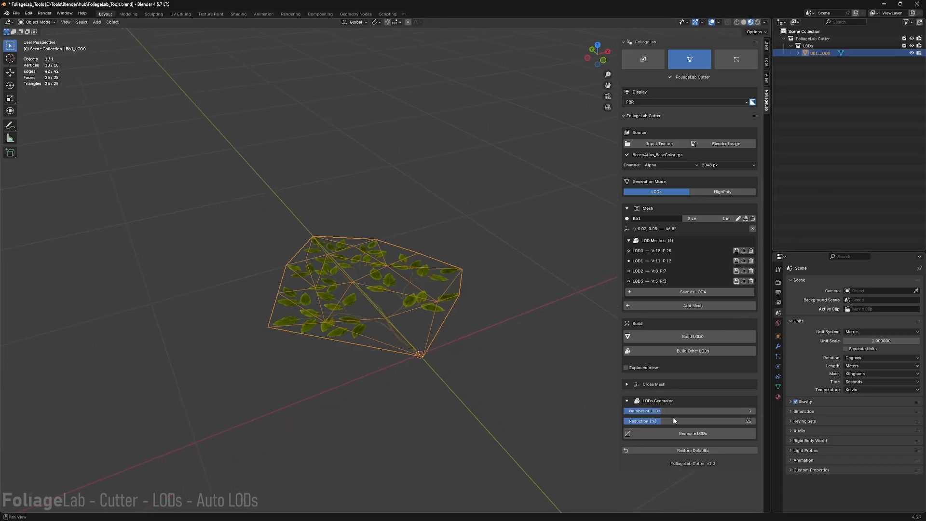
middle_click_drag(516, 307, 518, 311)
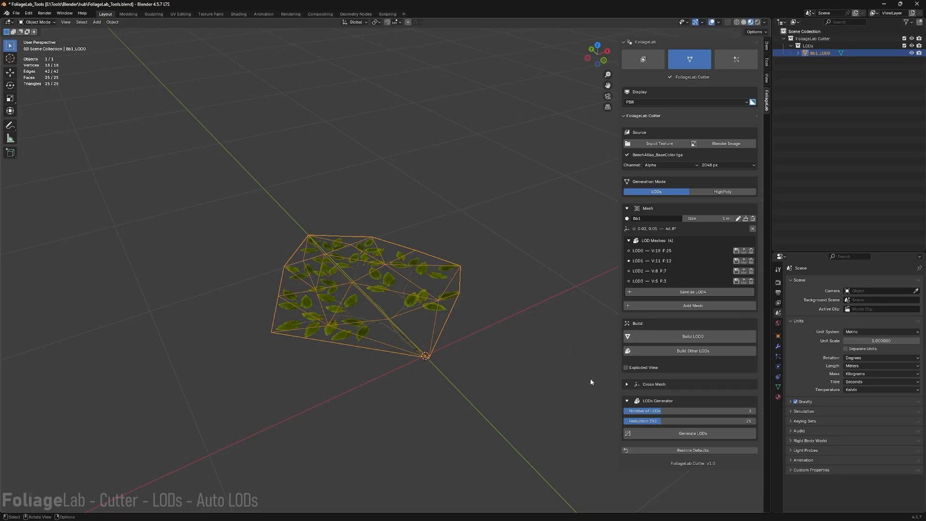
middle_click_drag(591, 382, 597, 379)
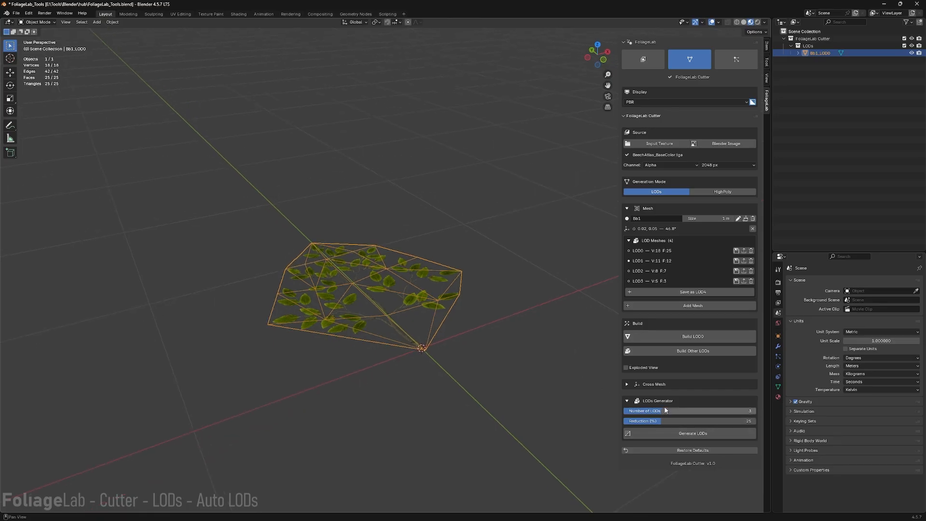
left_click(676, 434)
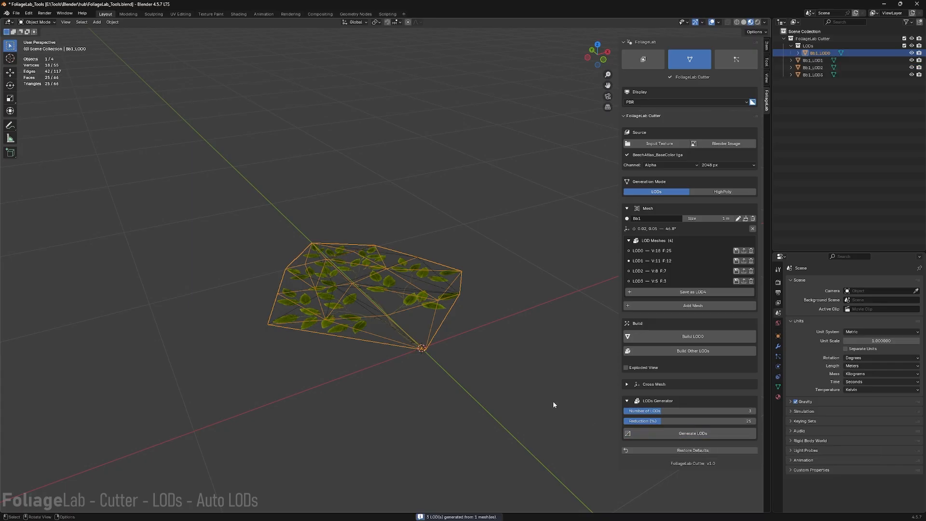
left_click(628, 369)
middle_click_drag(521, 383, 461, 364)
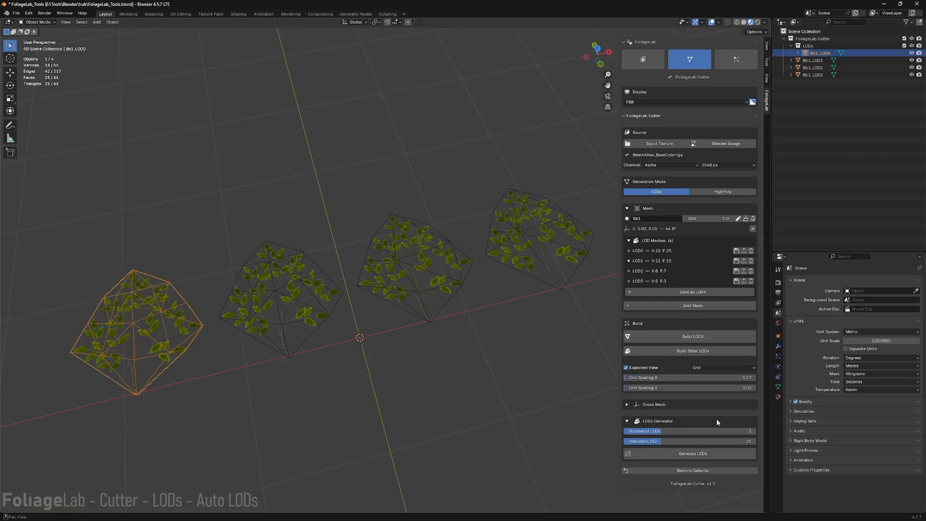
Set the LODs Generator to 4 LODs with 33% reduction and regenerate the LODs from Bb1_LOD0.
left_click(679, 431)
type("4")
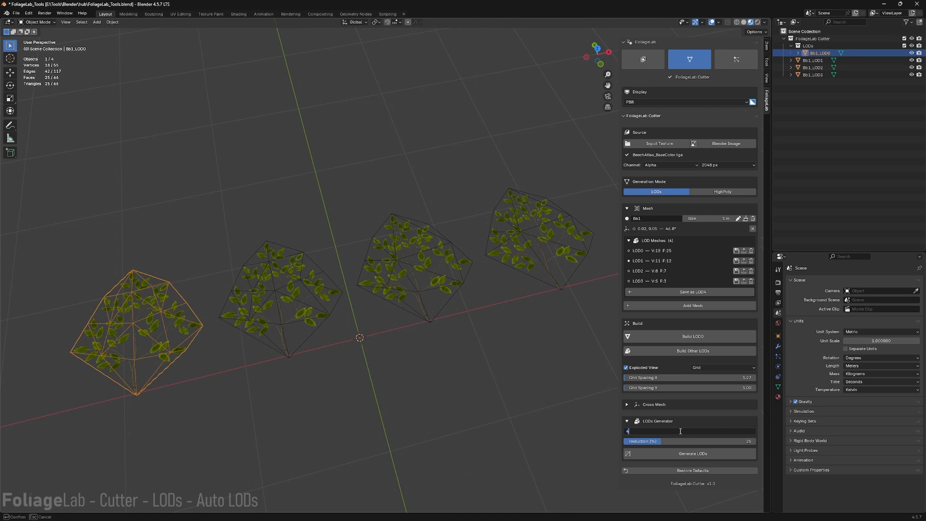
key("Return")
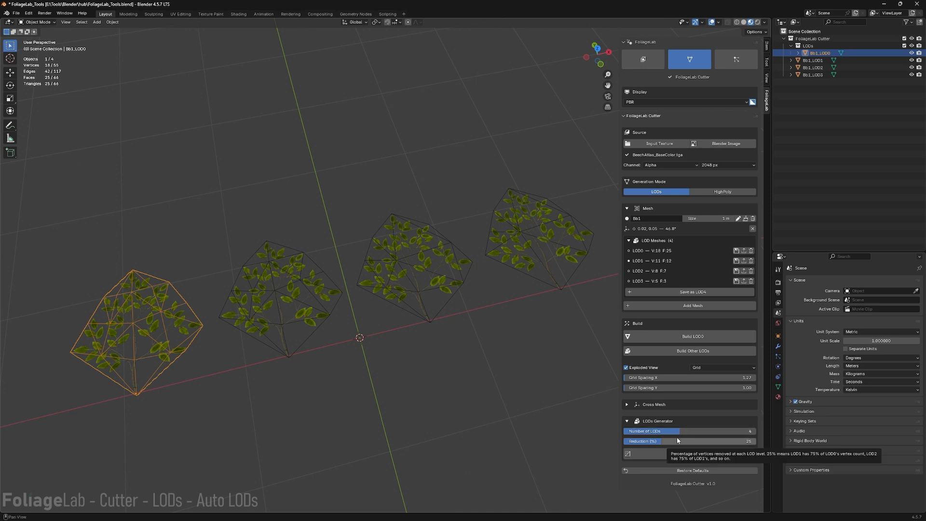
left_click(677, 438)
type("33")
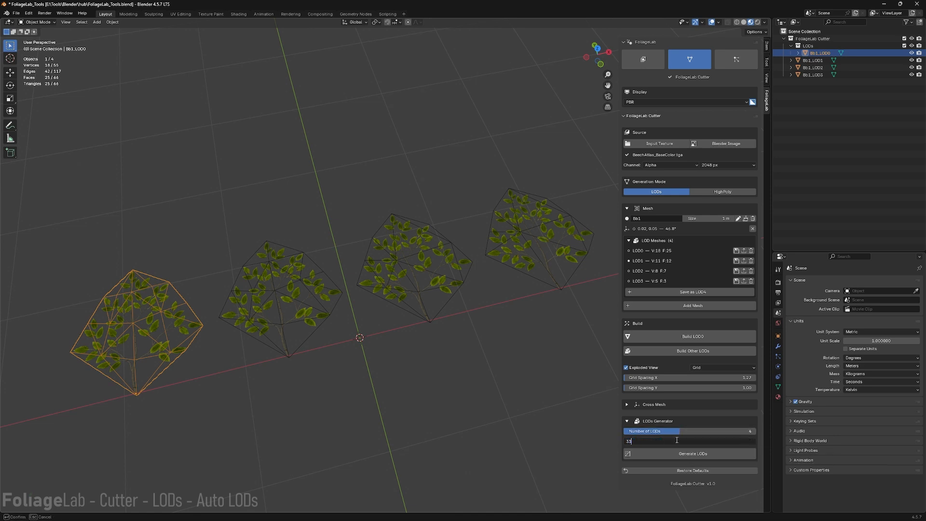
key("Return")
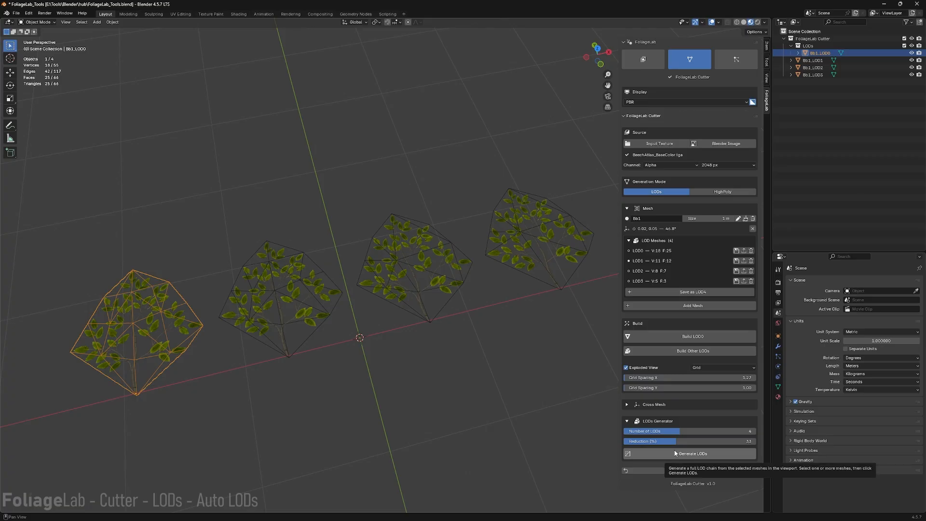
left_click(675, 453)
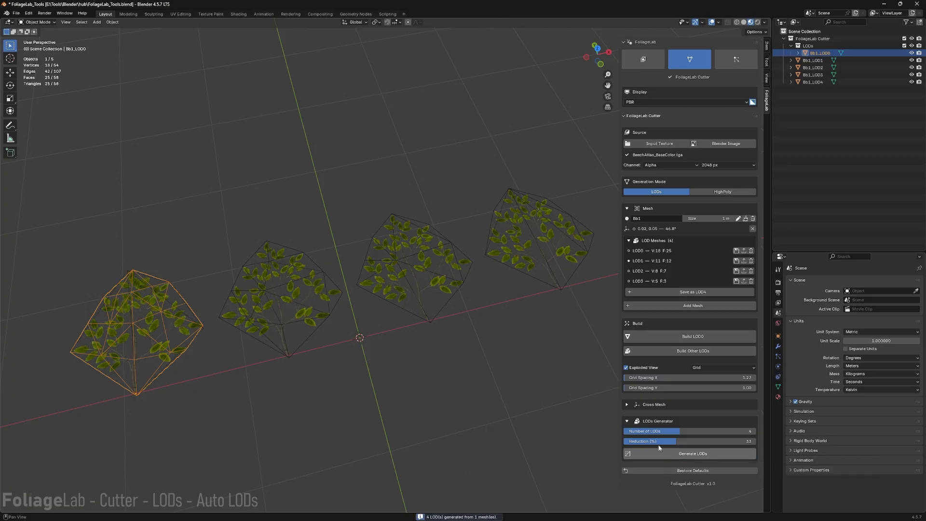
scroll(484, 323, "down", 3)
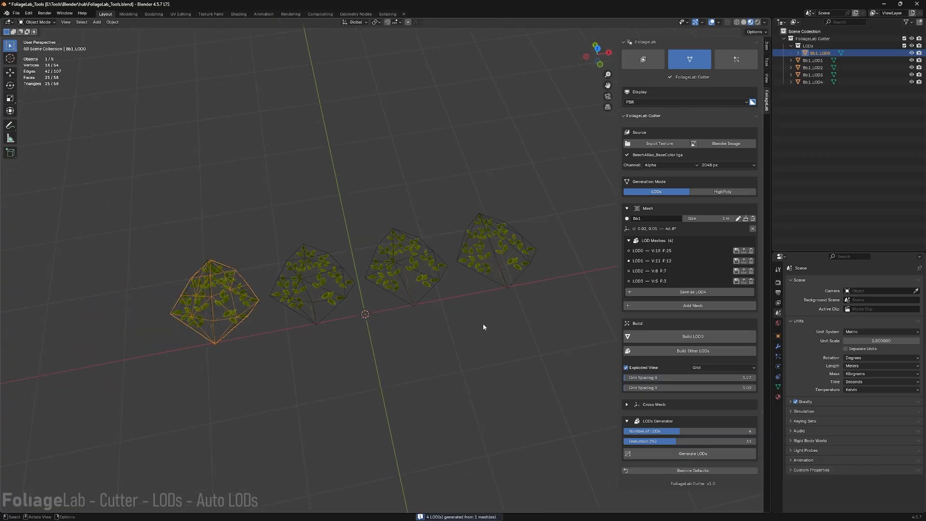
Select the generated meshes Bb1_LOD1 to Bb1_LOD4 one by one to compare their geometry statistics.
left_click(813, 61)
left_click(813, 68)
left_click(814, 75)
left_click(821, 82)
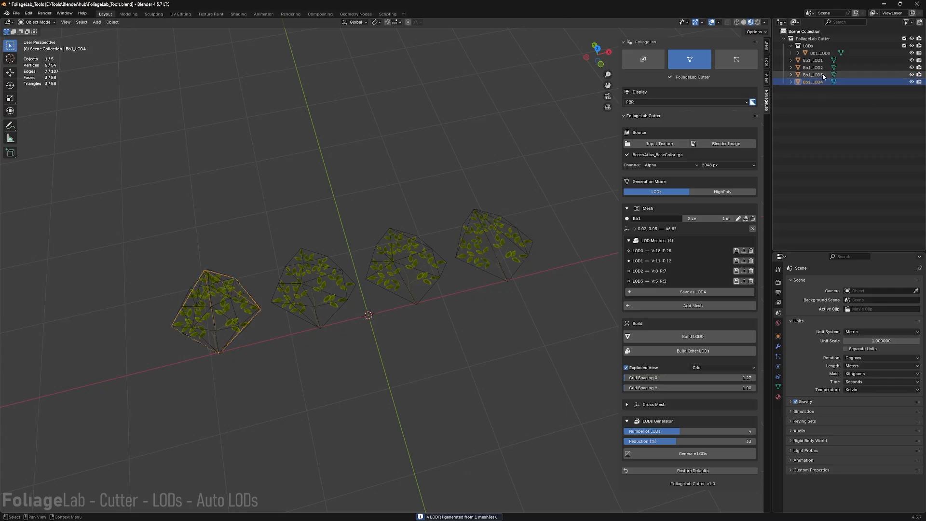
left_click(823, 61)
left_click(823, 68)
left_click(823, 75)
left_click(821, 81)
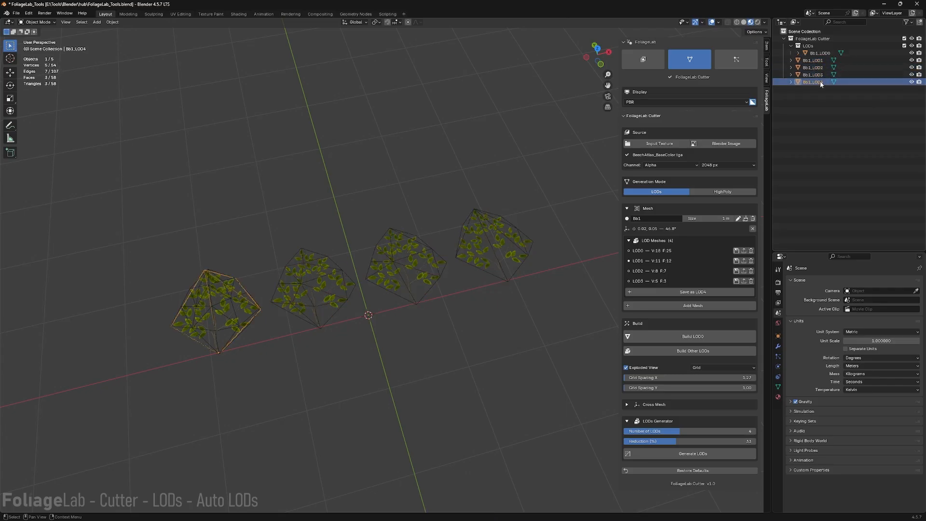
middle_click_drag(300, 243, 309, 249)
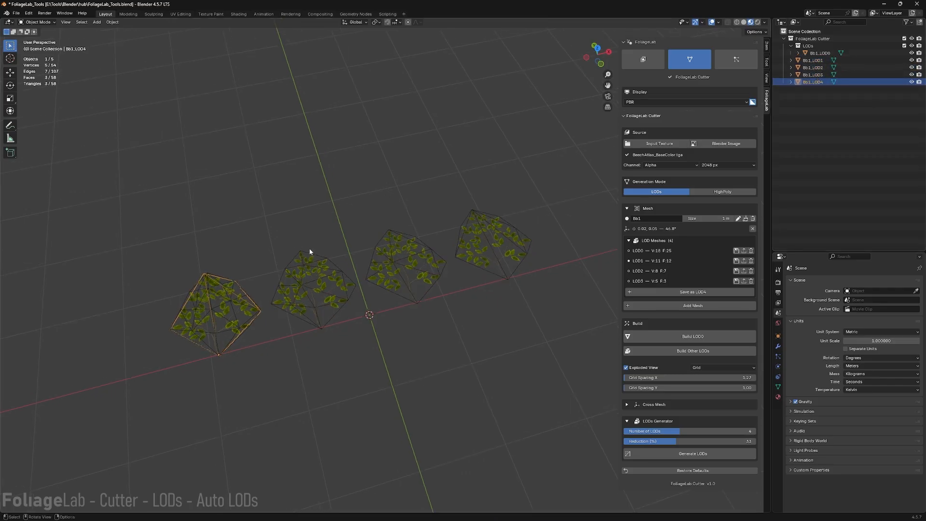
Move Bb1_LOD4 about 5.17 m along X to the far end of the mesh row, deselect it and compare all five LODs.
key("g")
key("x")
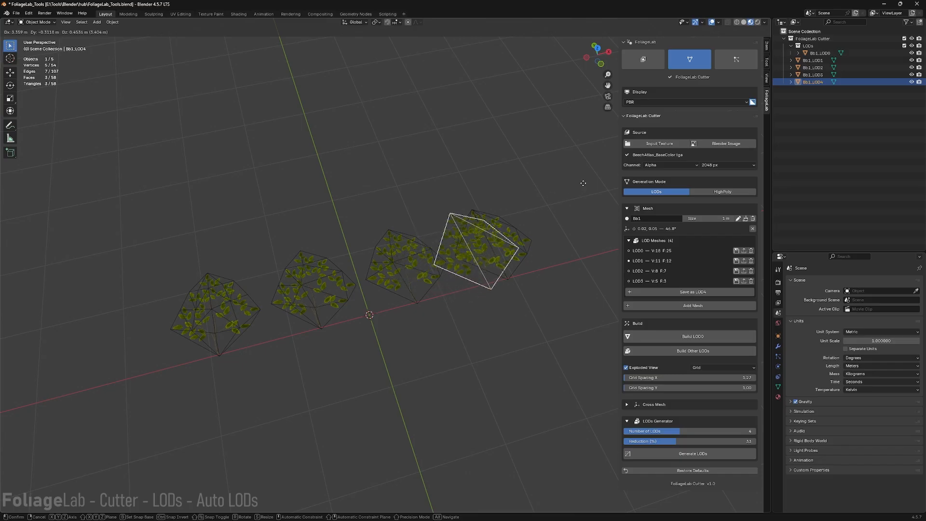
left_click(686, 150)
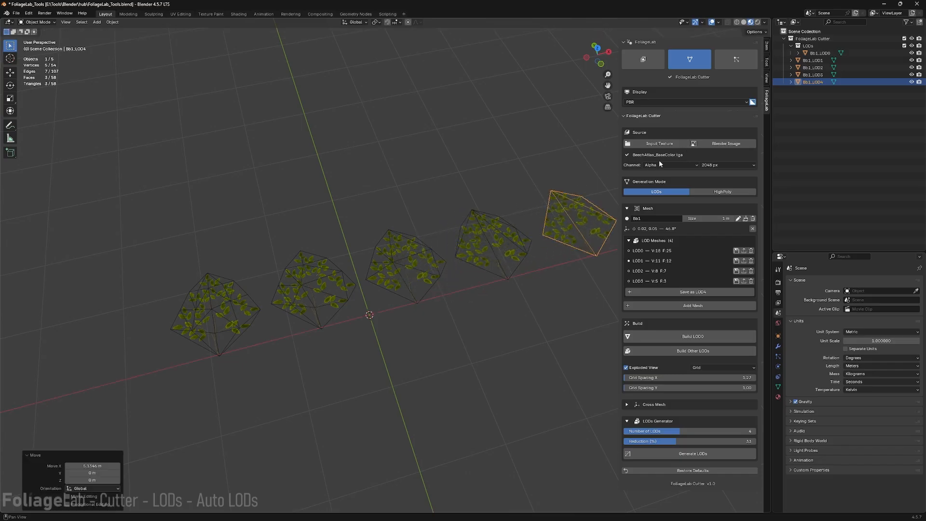
middle_click_drag(523, 222, 528, 228)
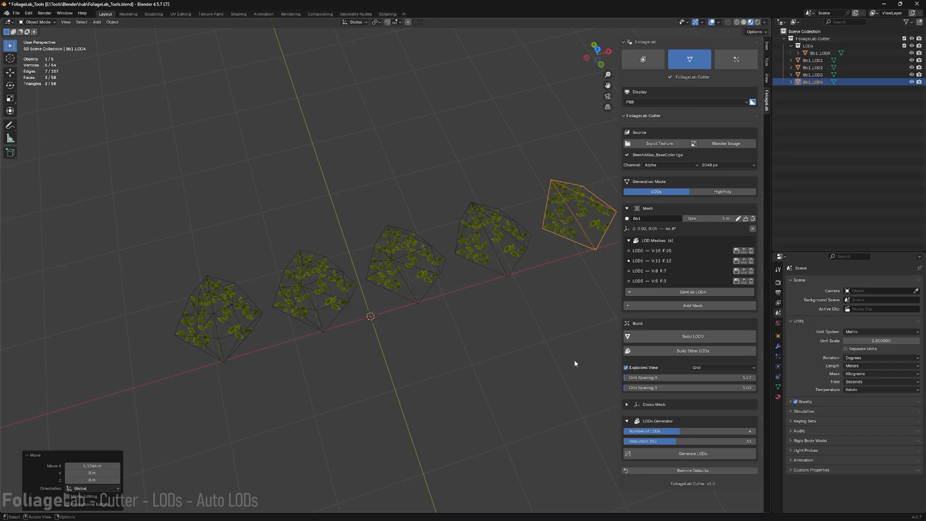
middle_click_drag(558, 351, 541, 268)
left_click(541, 267)
middle_click_drag(555, 212, 581, 195)
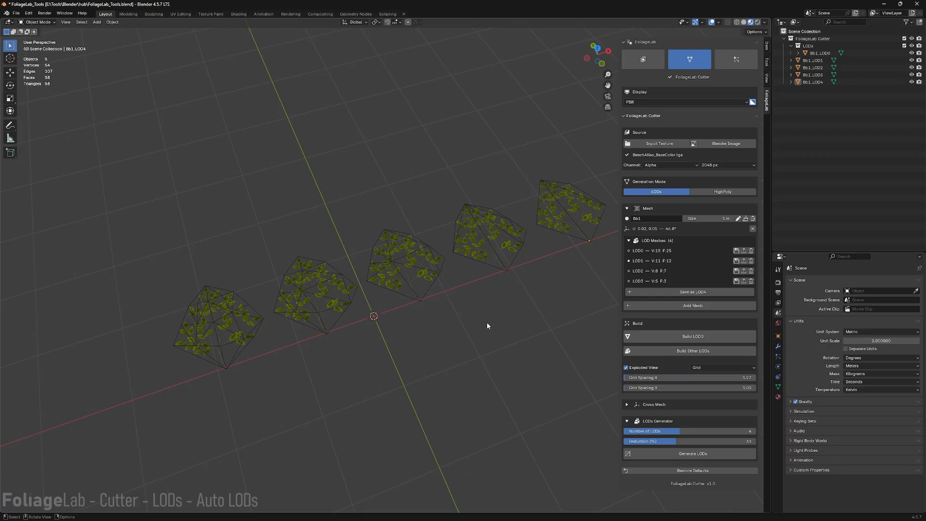
Turn off the exploded view and delete the generated meshes Bb1_LOD1 to Bb1_LOD4.
left_click(628, 421)
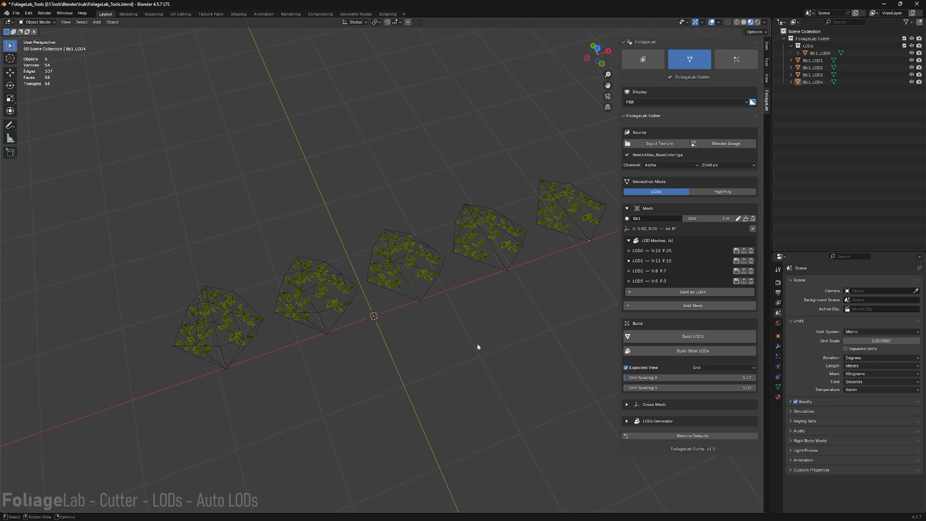
middle_click_drag(477, 344, 454, 306)
left_click(627, 368)
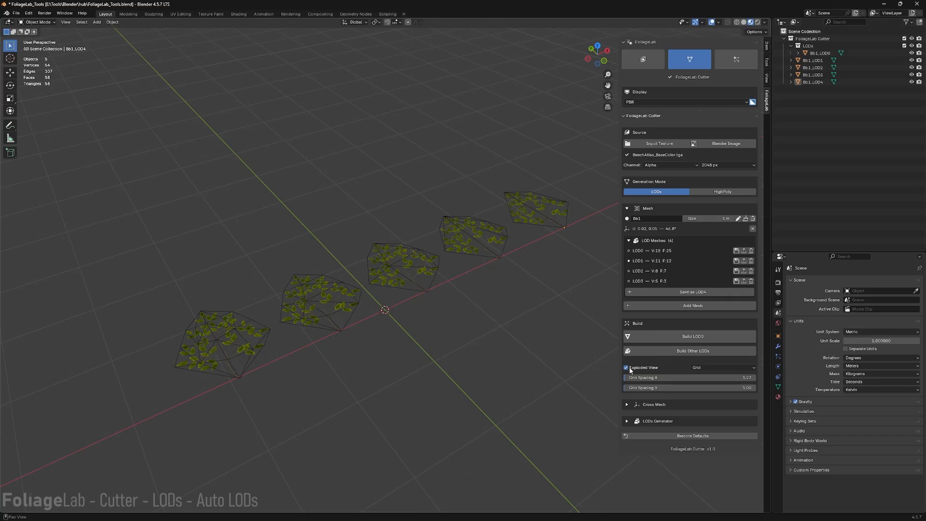
middle_click_drag(579, 355, 400, 327)
left_click(823, 60)
left_click(820, 82, "shift")
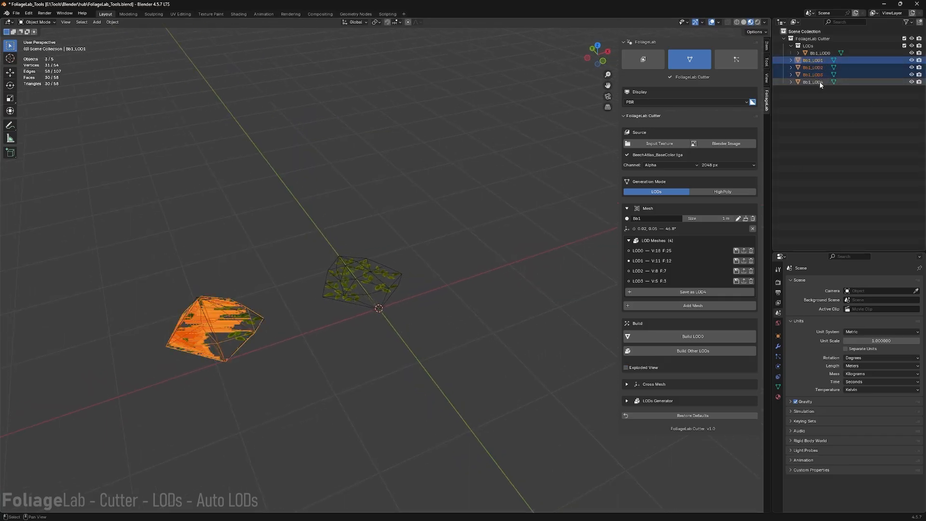
key("Delete")
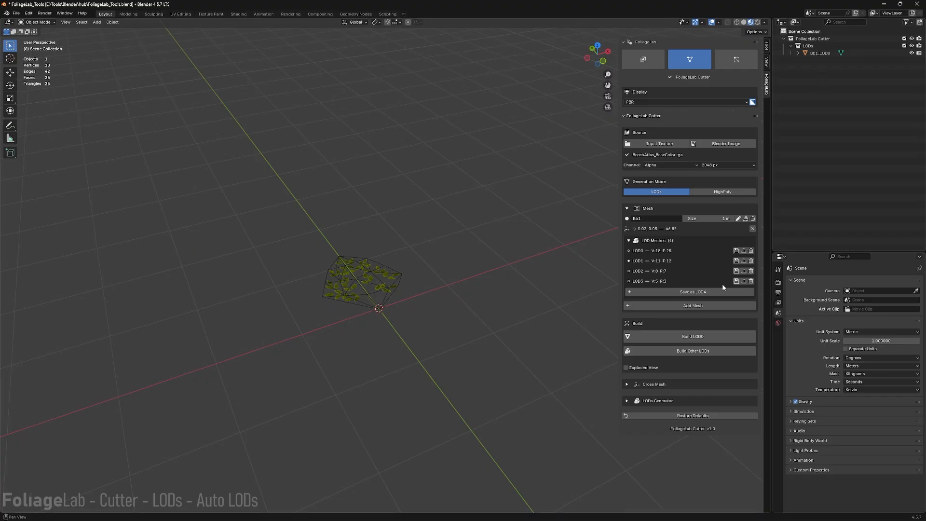
Rebuild the other saved LODs of Bb1 and clear the selection.
left_click(693, 351)
middle_click_drag(419, 257, 443, 248)
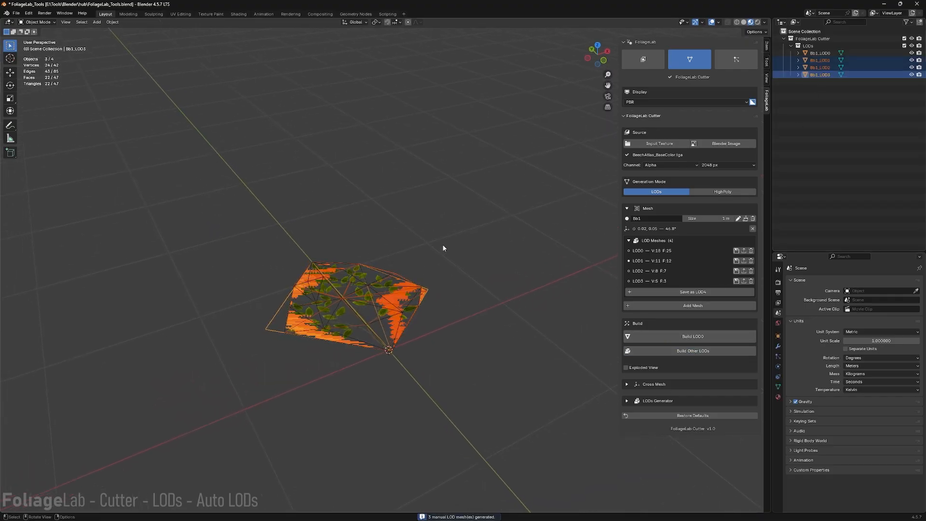
left_click(443, 248)
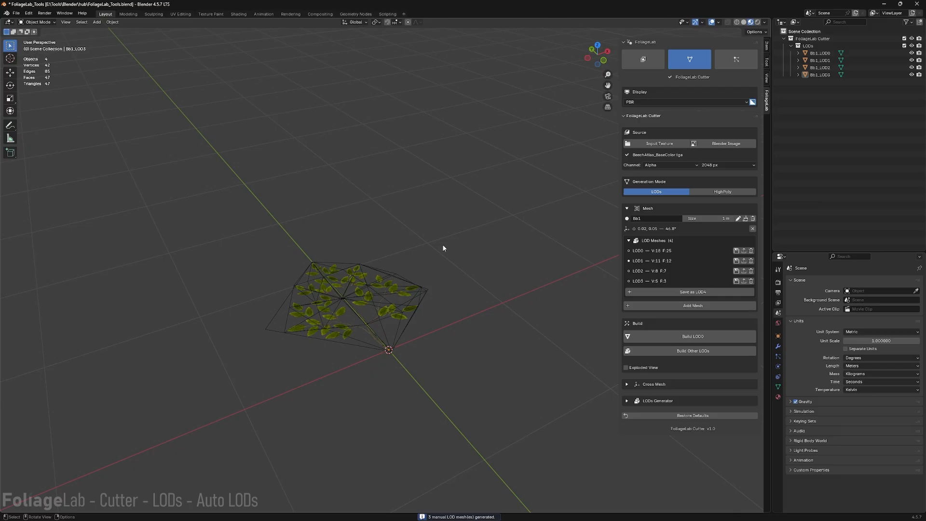